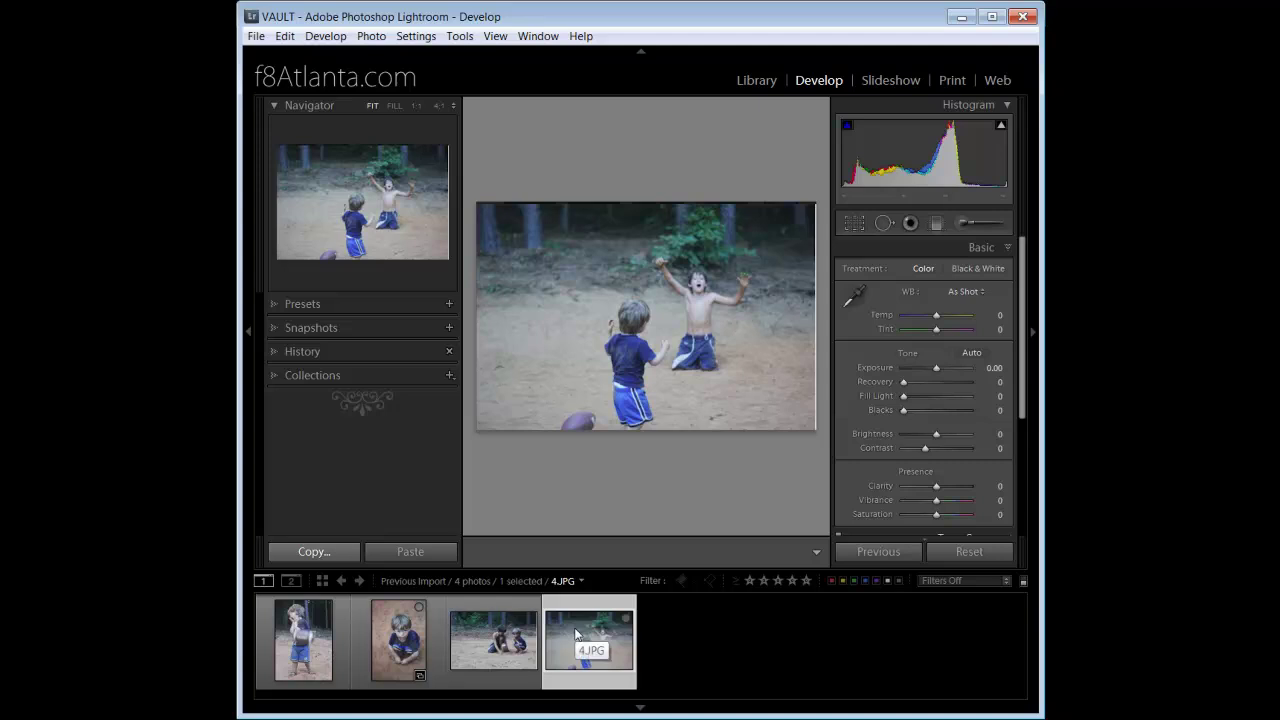
Select the photo wb.JPG and set its white balance by sampling the white stripe at the end of the football.
click(342, 629)
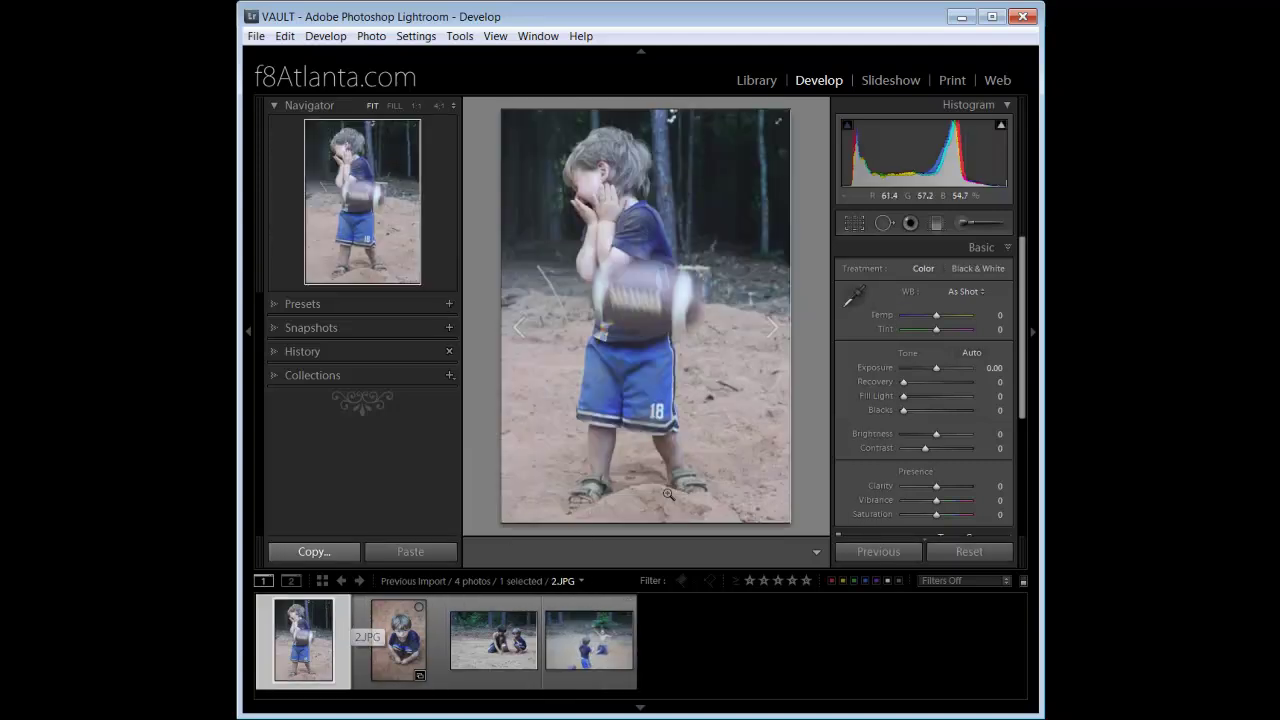
click(1006, 245)
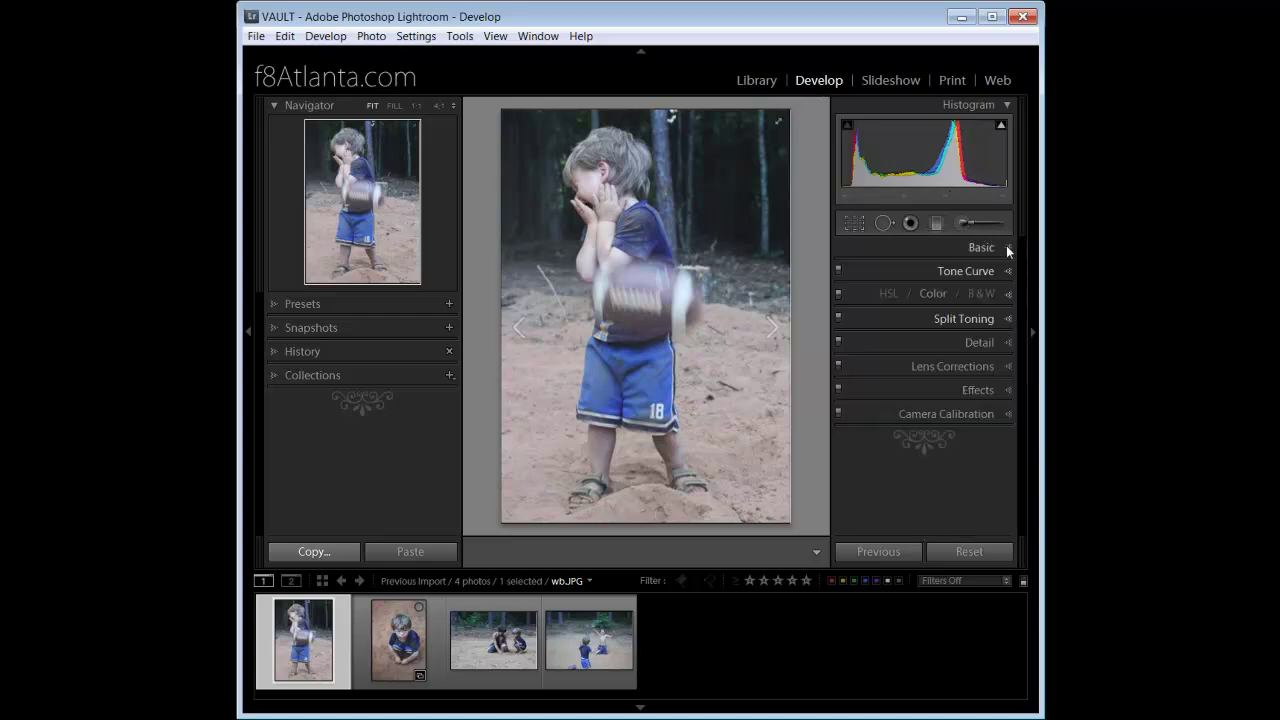
click(1006, 245)
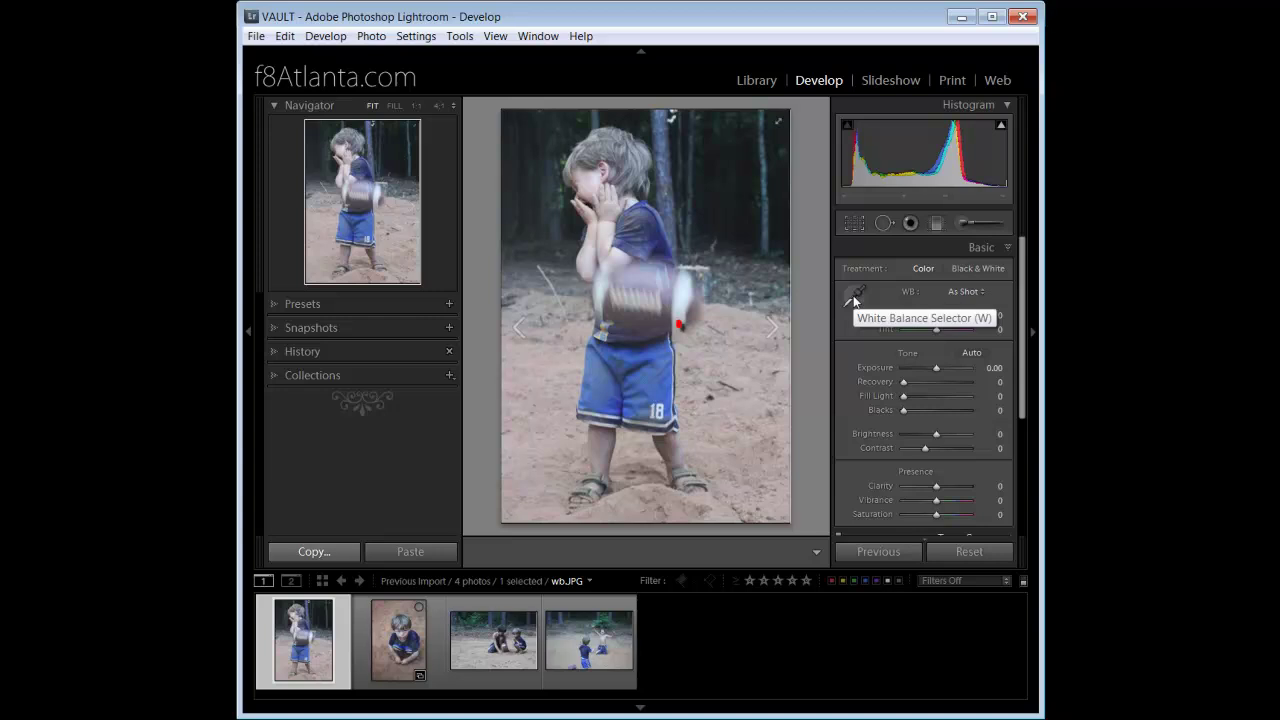
click(853, 295)
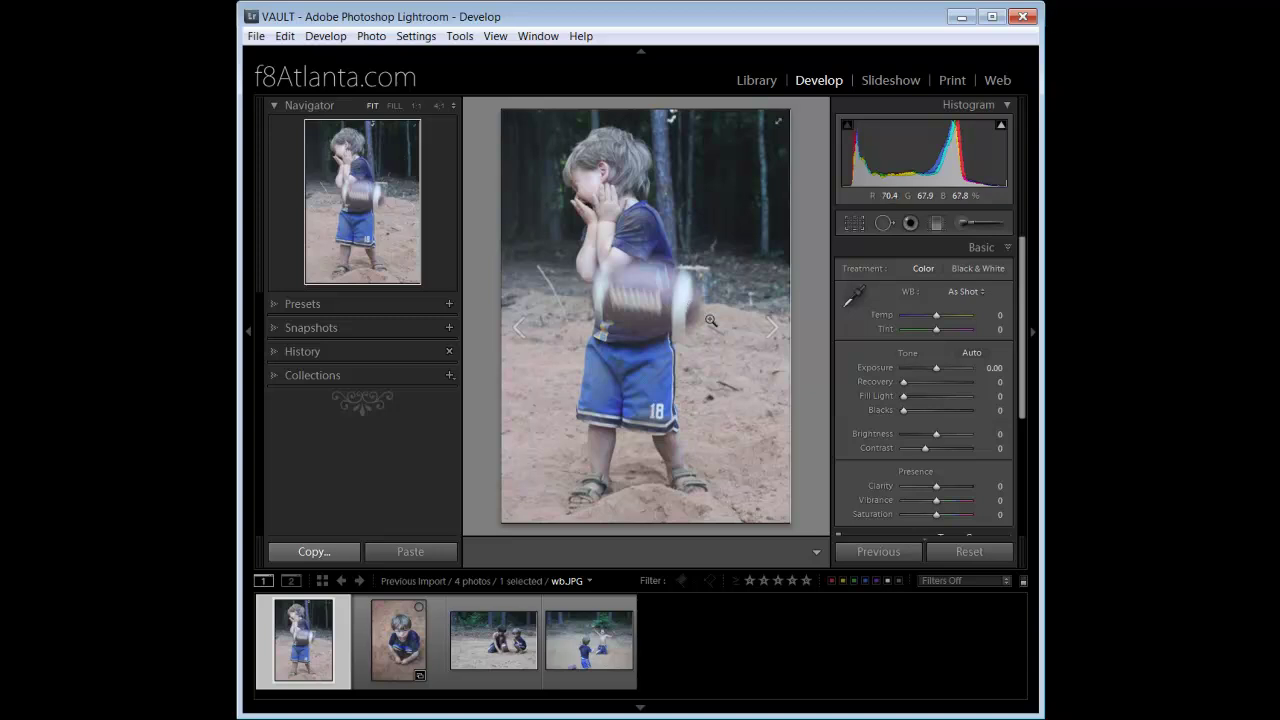
click(854, 295)
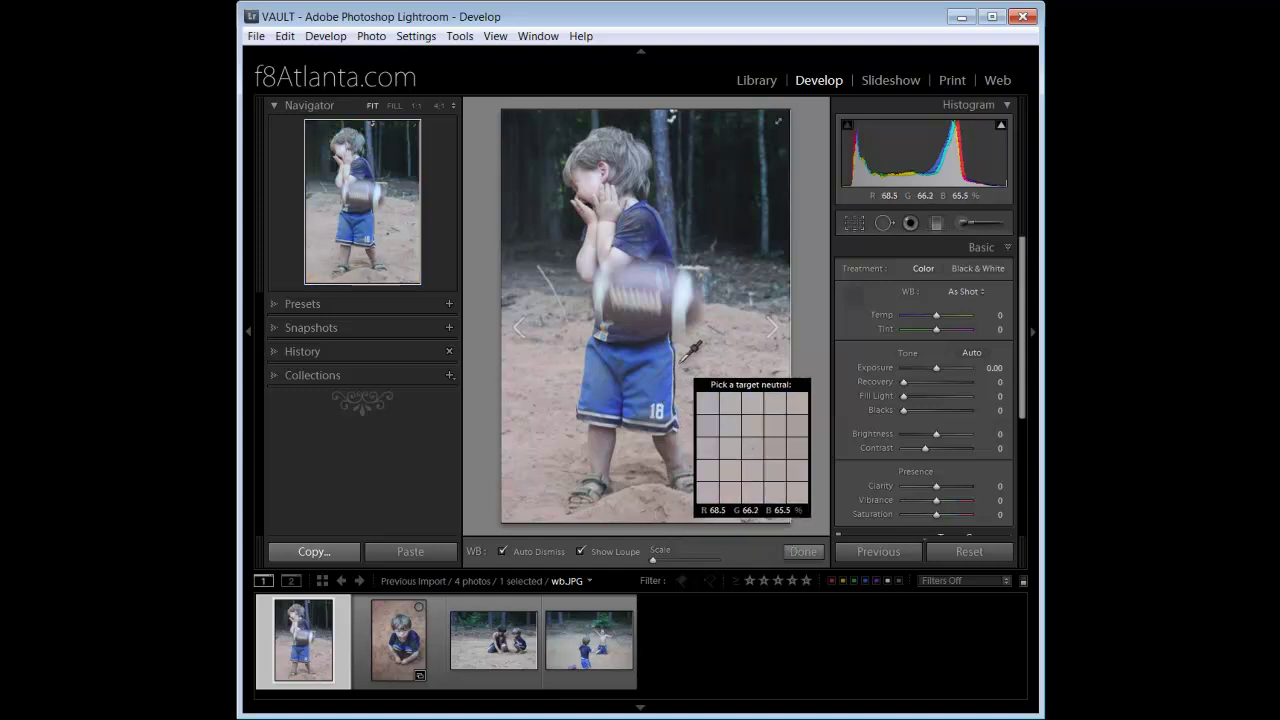
key(z)
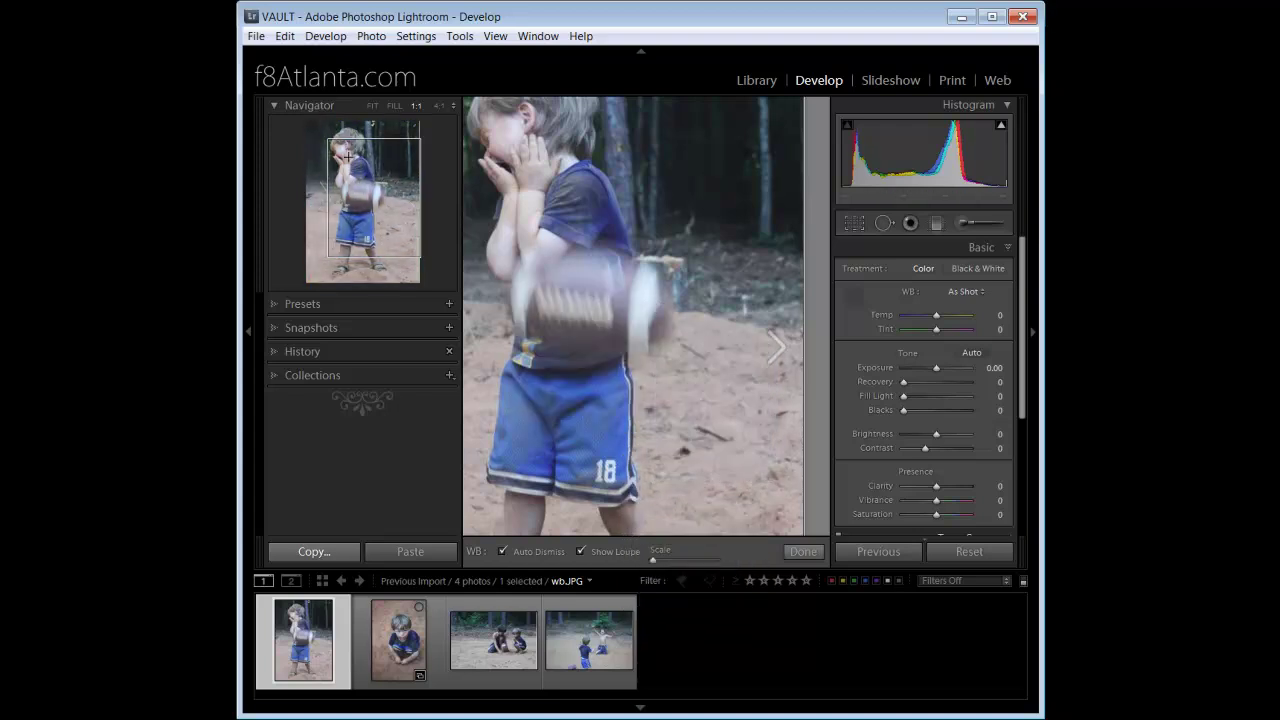
click(646, 326)
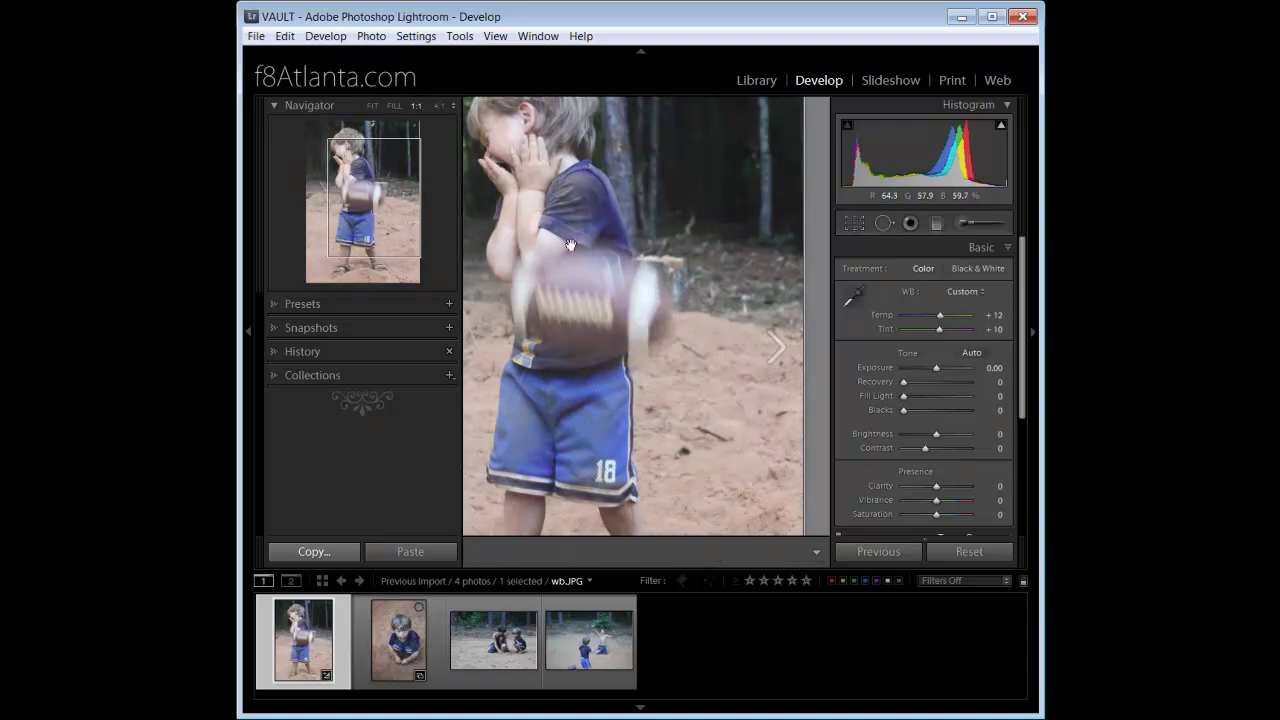
Resample the white balance of wb.JPG twice from other spots on the football's white stripe.
click(366, 105)
click(374, 104)
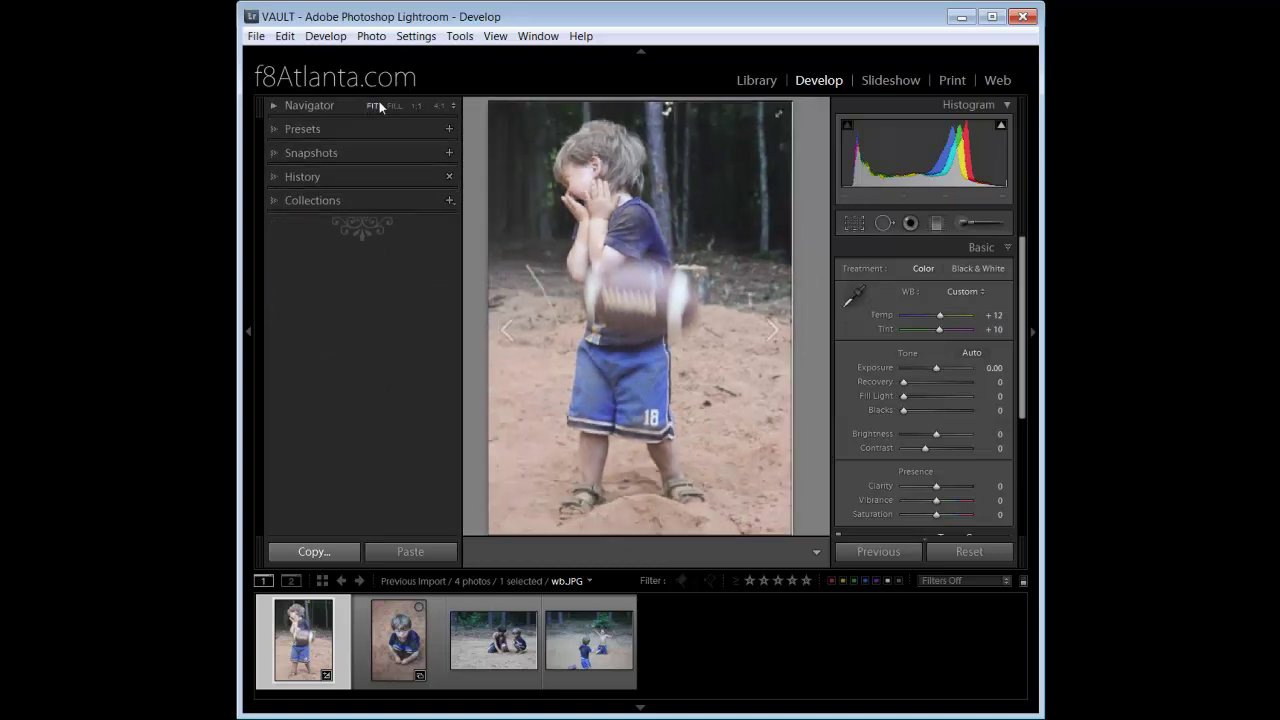
click(281, 107)
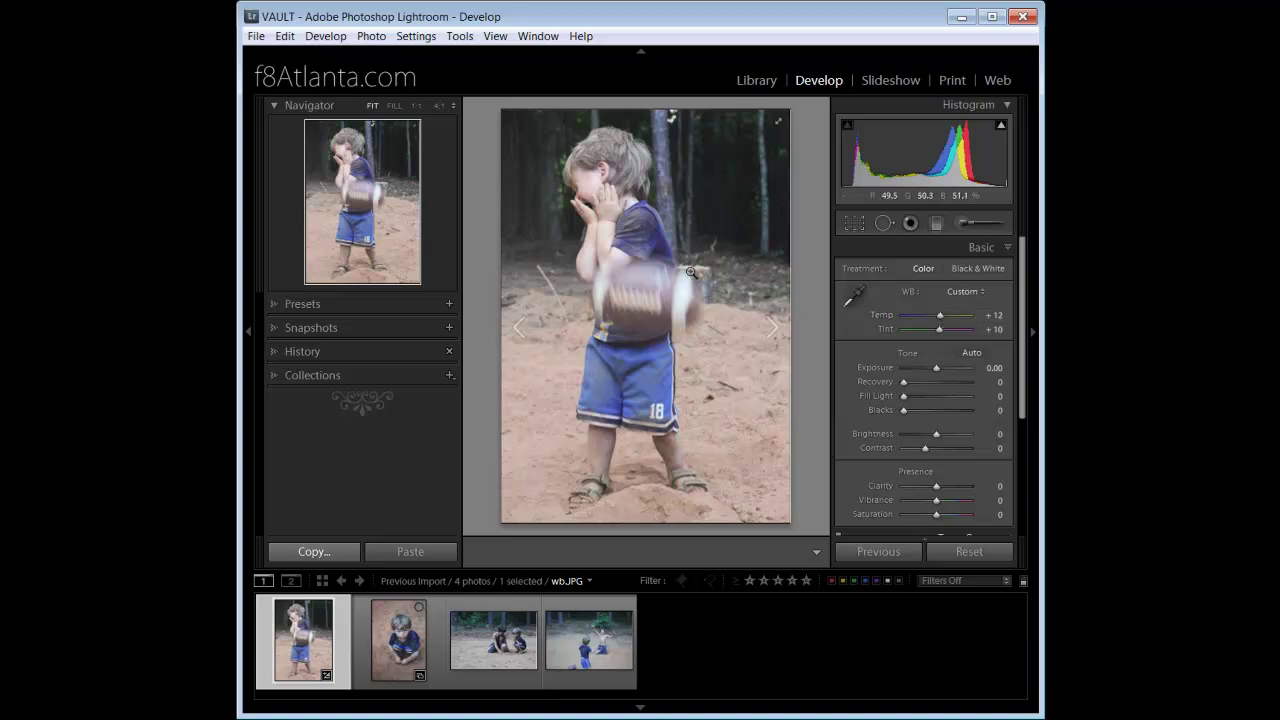
click(853, 298)
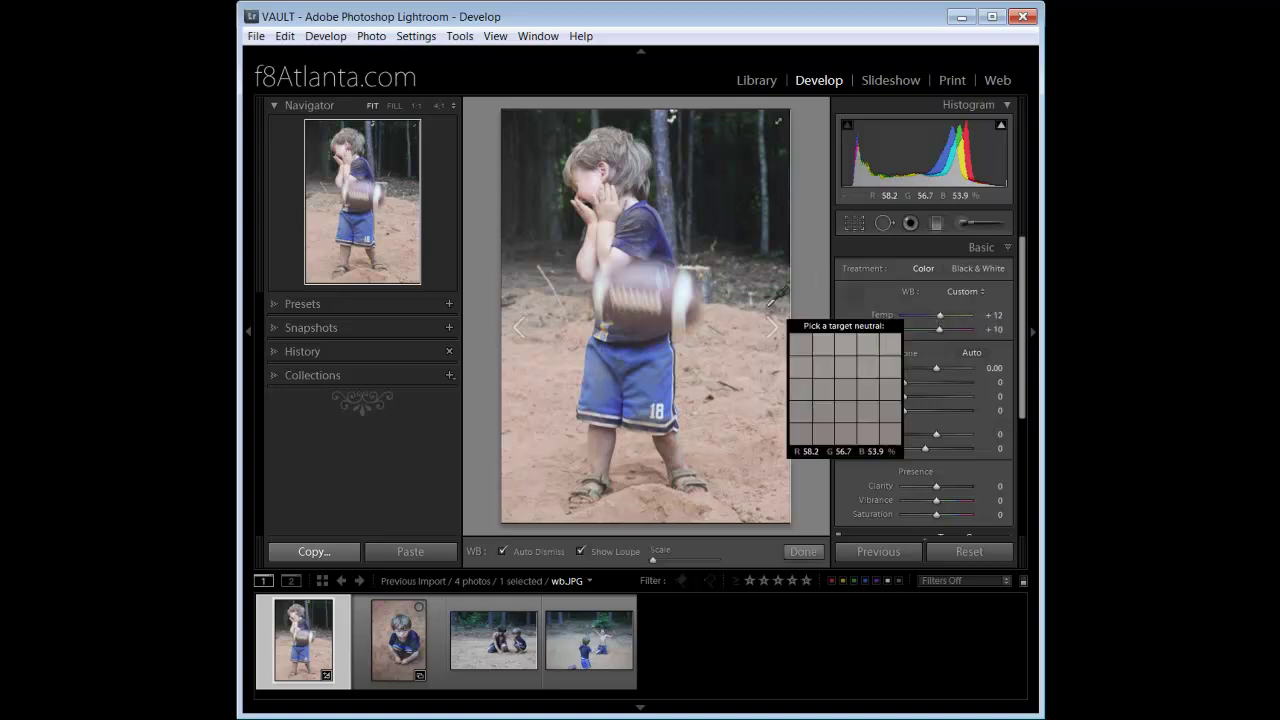
click(686, 305)
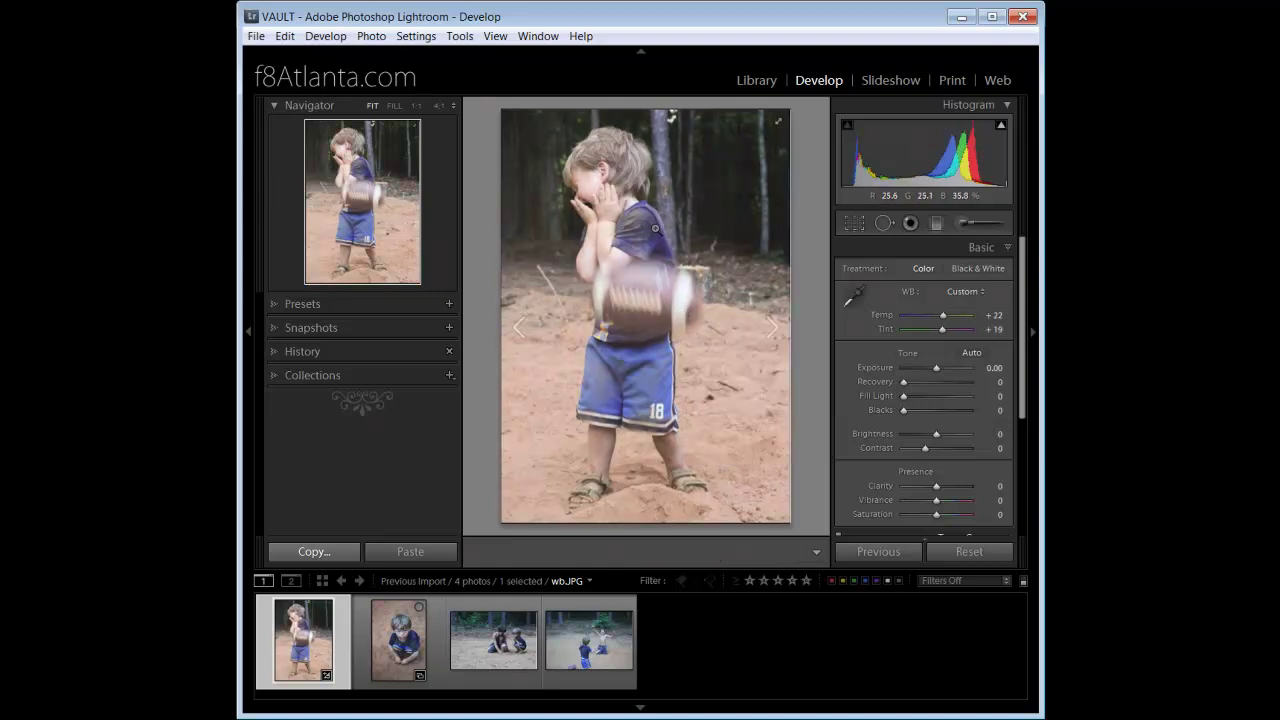
click(853, 300)
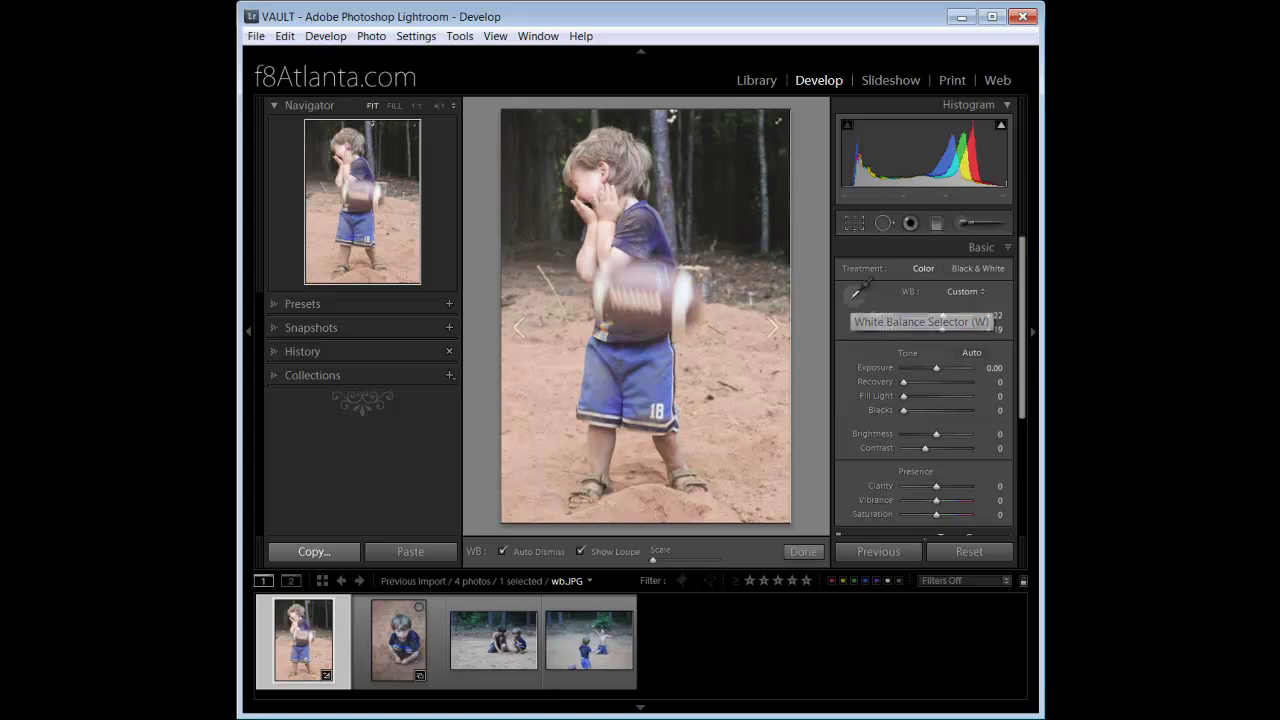
click(690, 303)
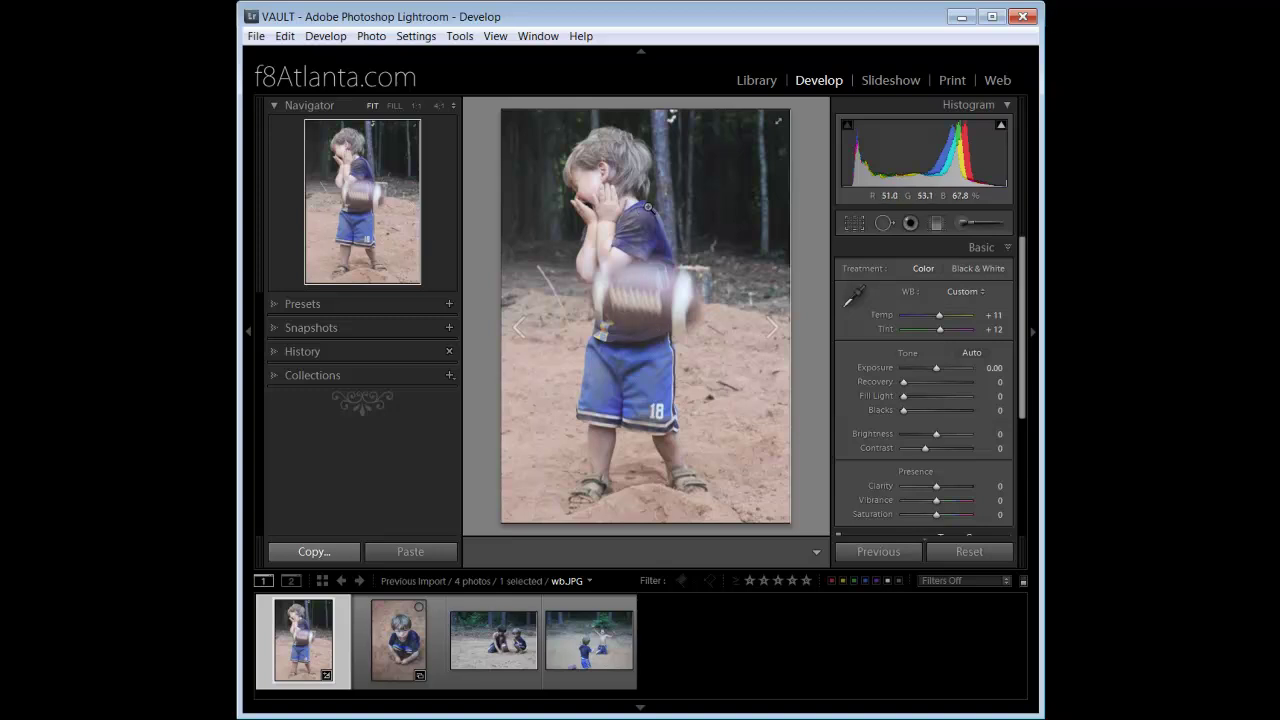
Set the photo's Contrast to +24 and Vibrance to +31, and reset Saturation to its default.
drag(924, 449, 936, 453)
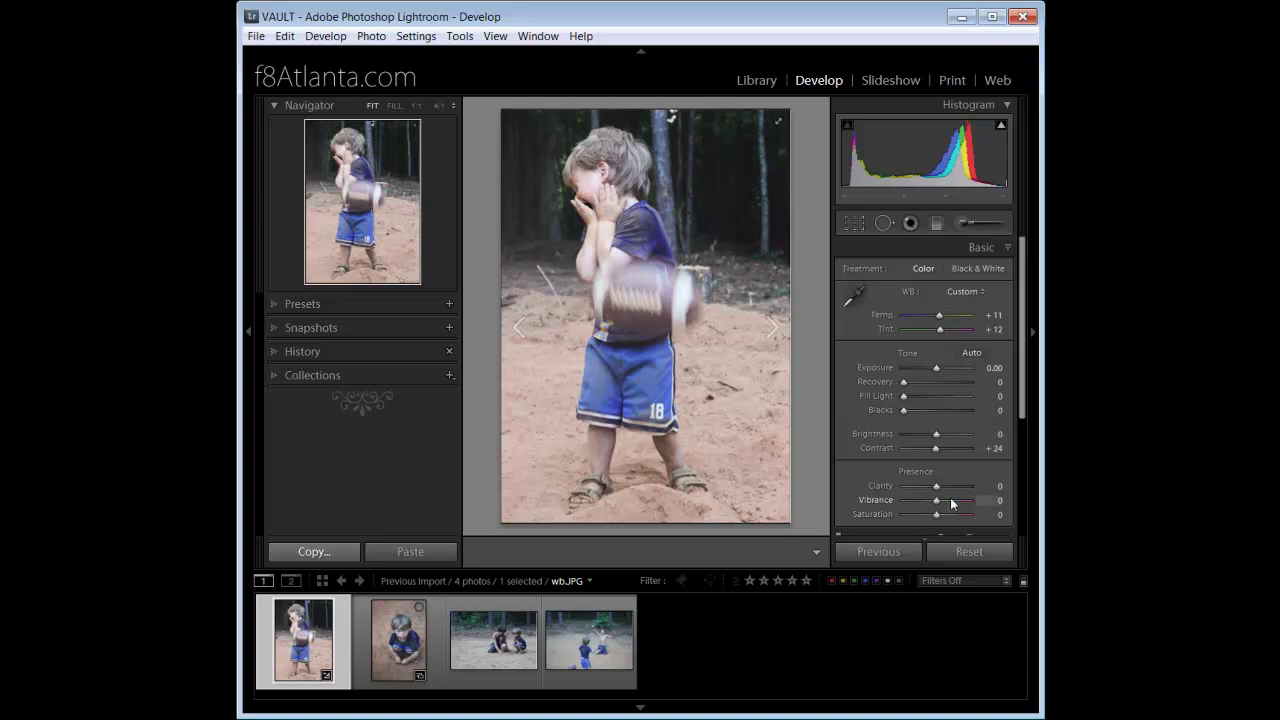
mouse_move(934, 516)
mouse_down()
mouse_move(973, 522)
mouse_move(945, 507)
mouse_move(990, 507)
mouse_move(915, 497)
mouse_move(958, 504)
mouse_move(945, 503)
mouse_up()
double_click(864, 513)
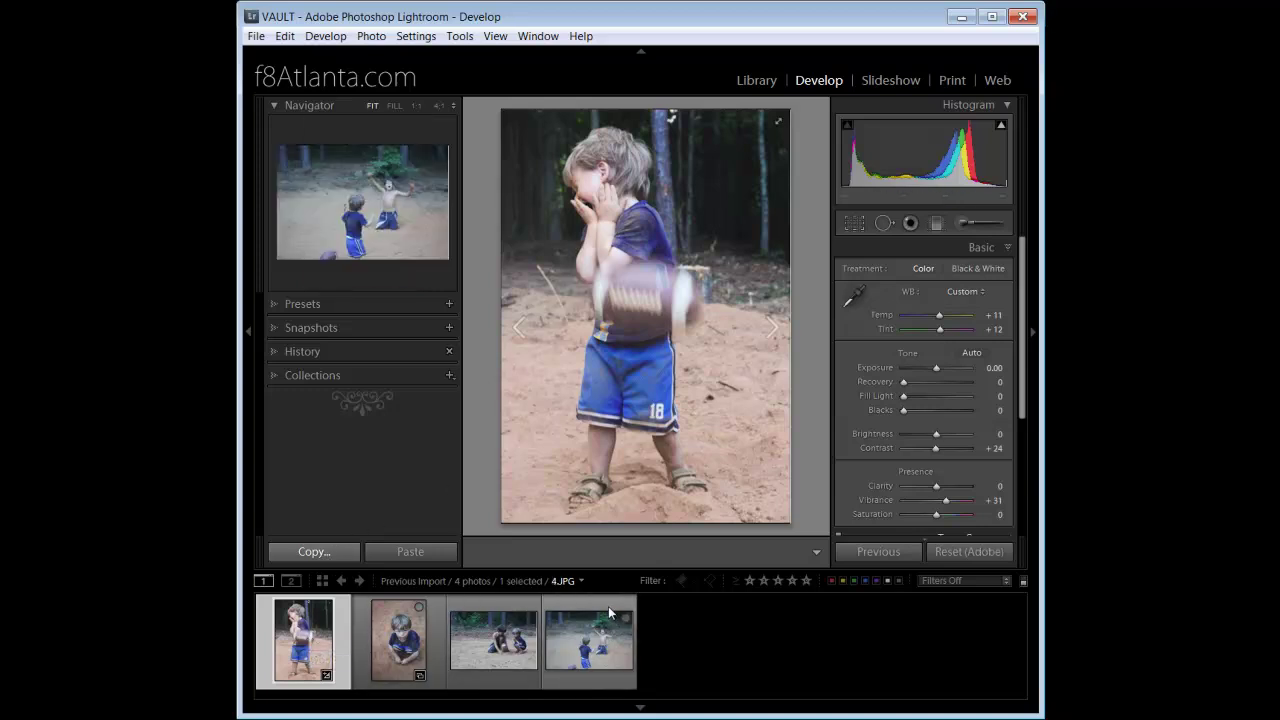
Select all filmstrip photos, reduce the selection to wb.JPG, and add the other three photos individually.
key(ctrl+a)
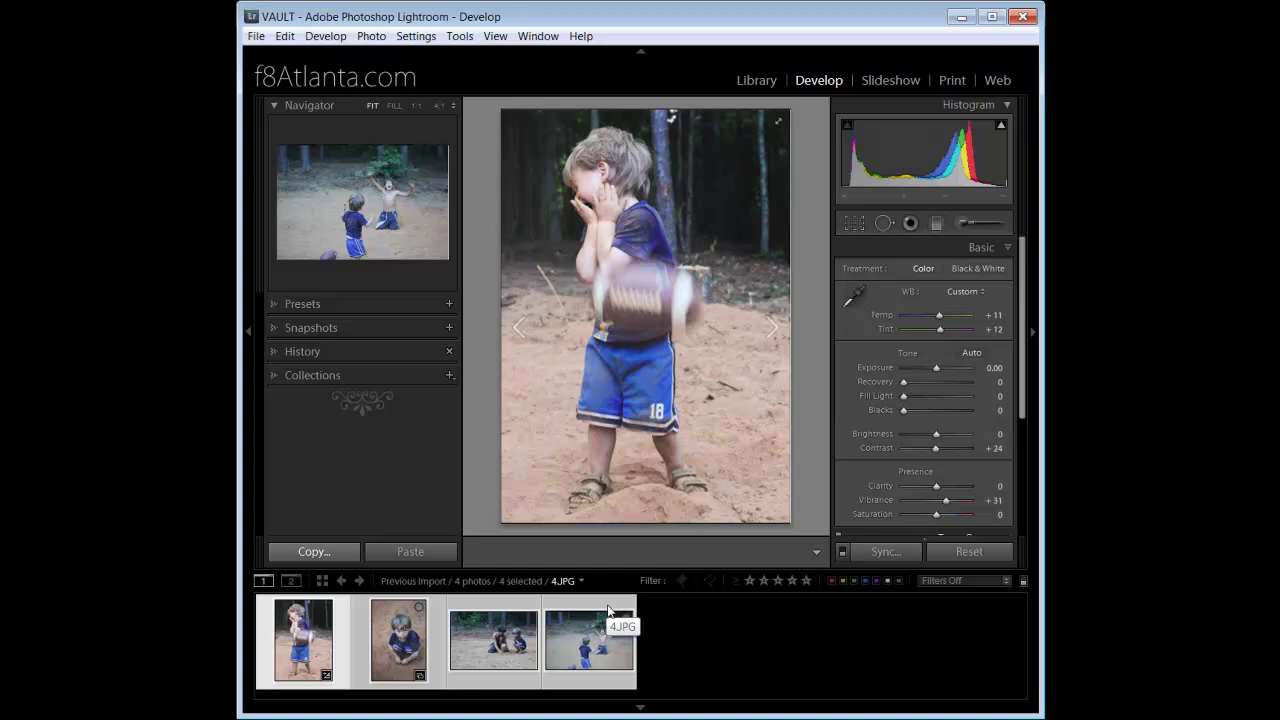
click(344, 634)
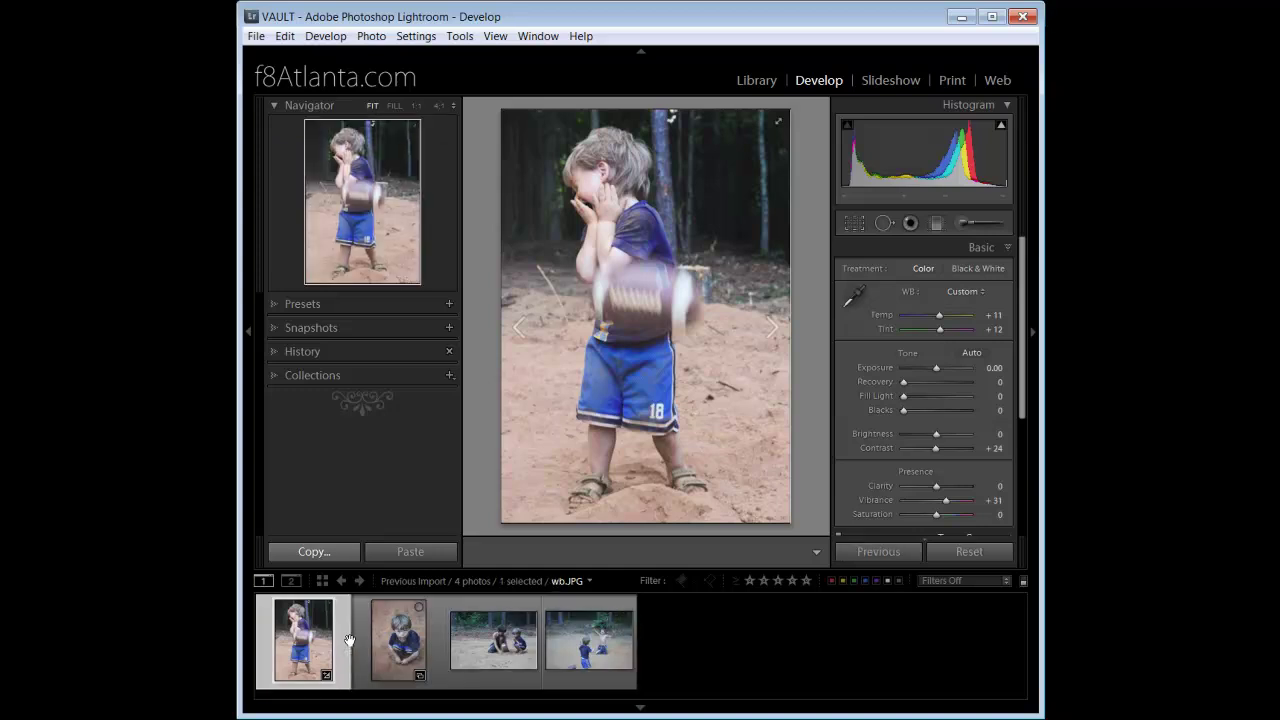
ctrl+click(398, 640)
ctrl+click(589, 640)
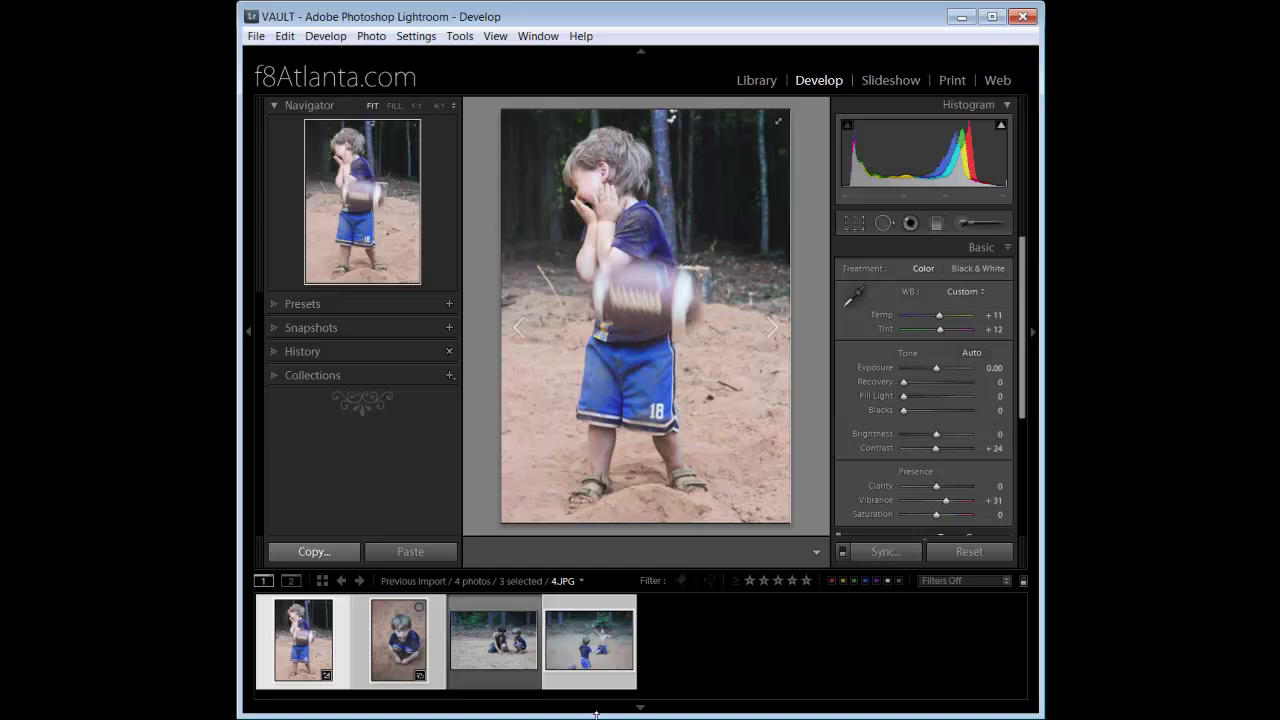
ctrl+click(510, 652)
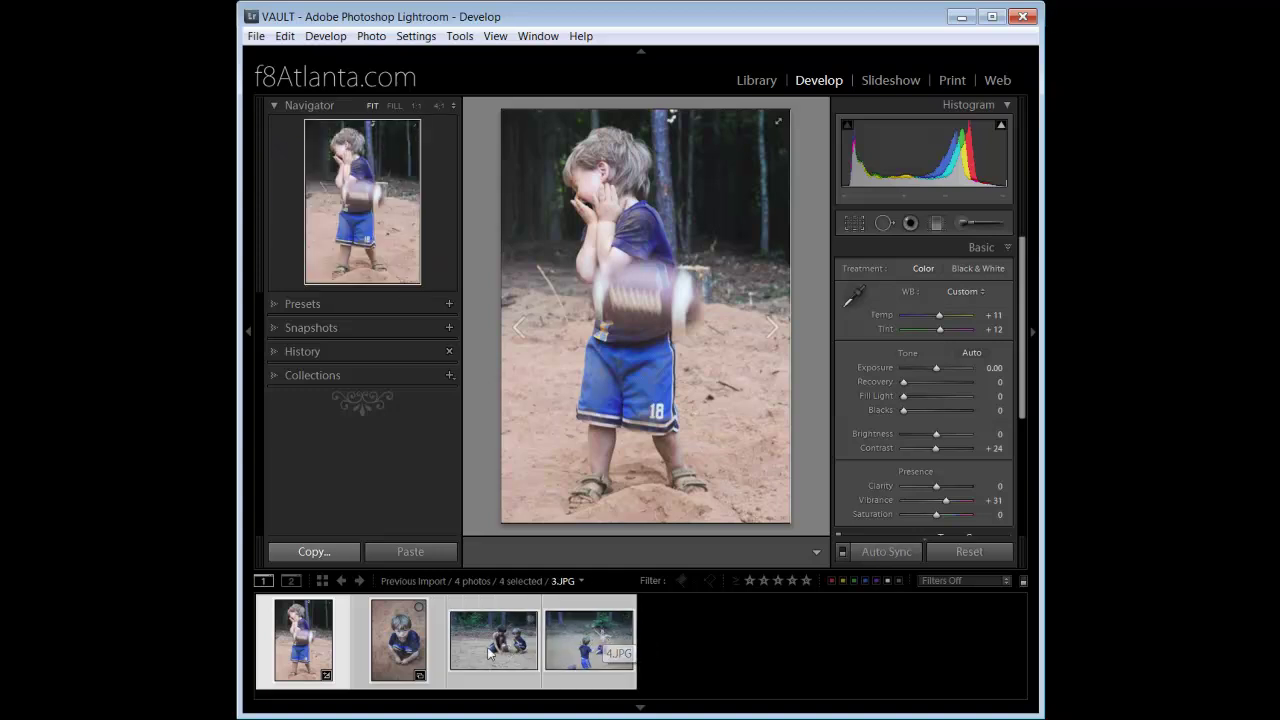
Return the selection to wb.JPG alone and select all four photos with it as the source.
click(347, 630)
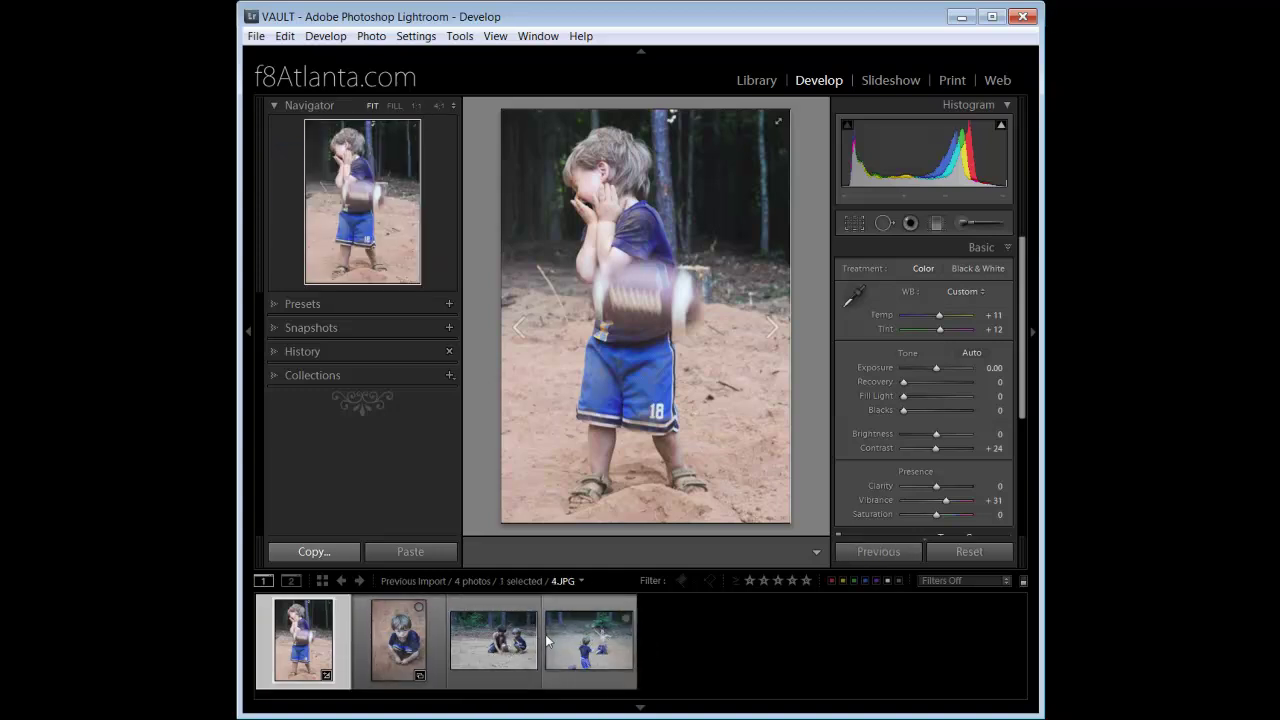
key(ctrl+a)
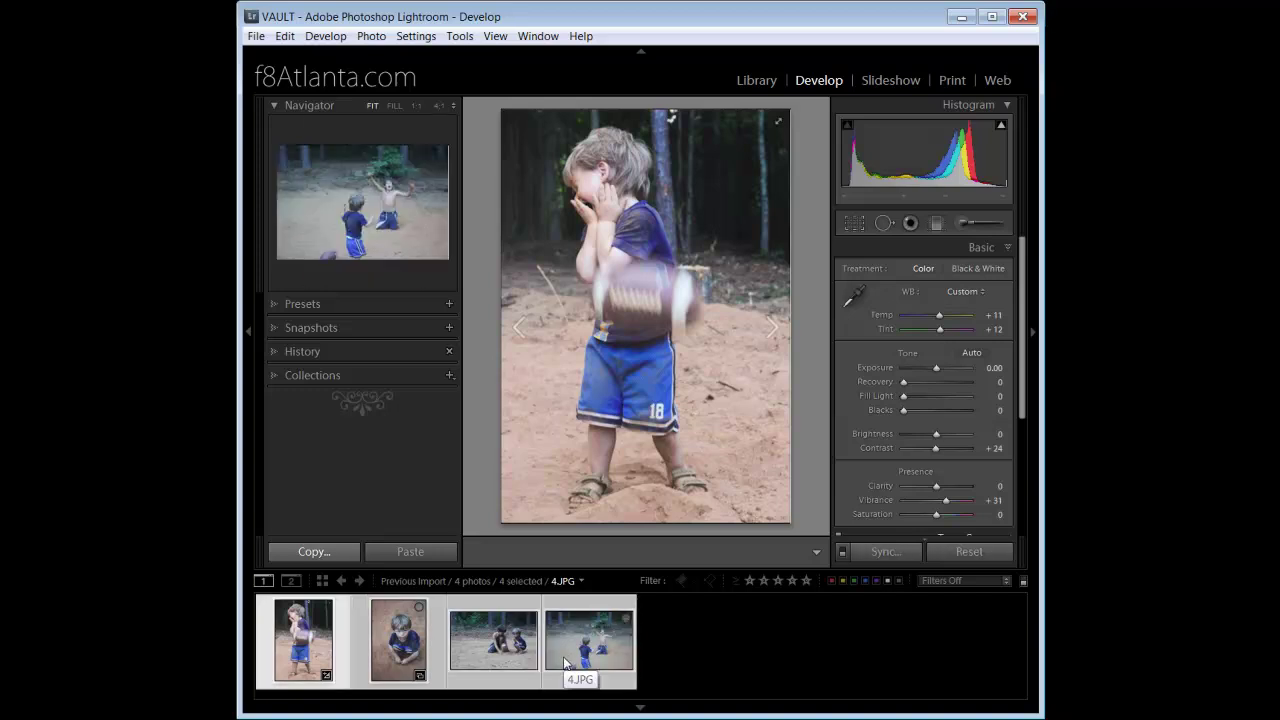
click(345, 645)
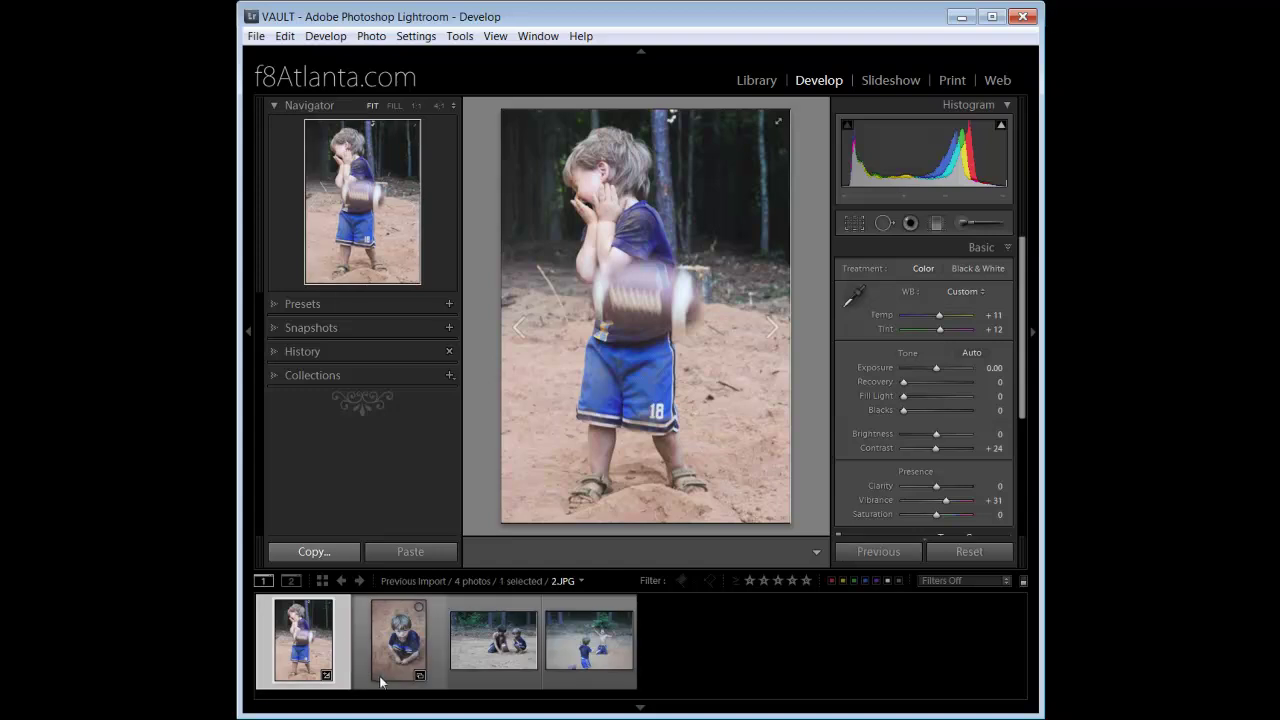
key(ctrl+a)
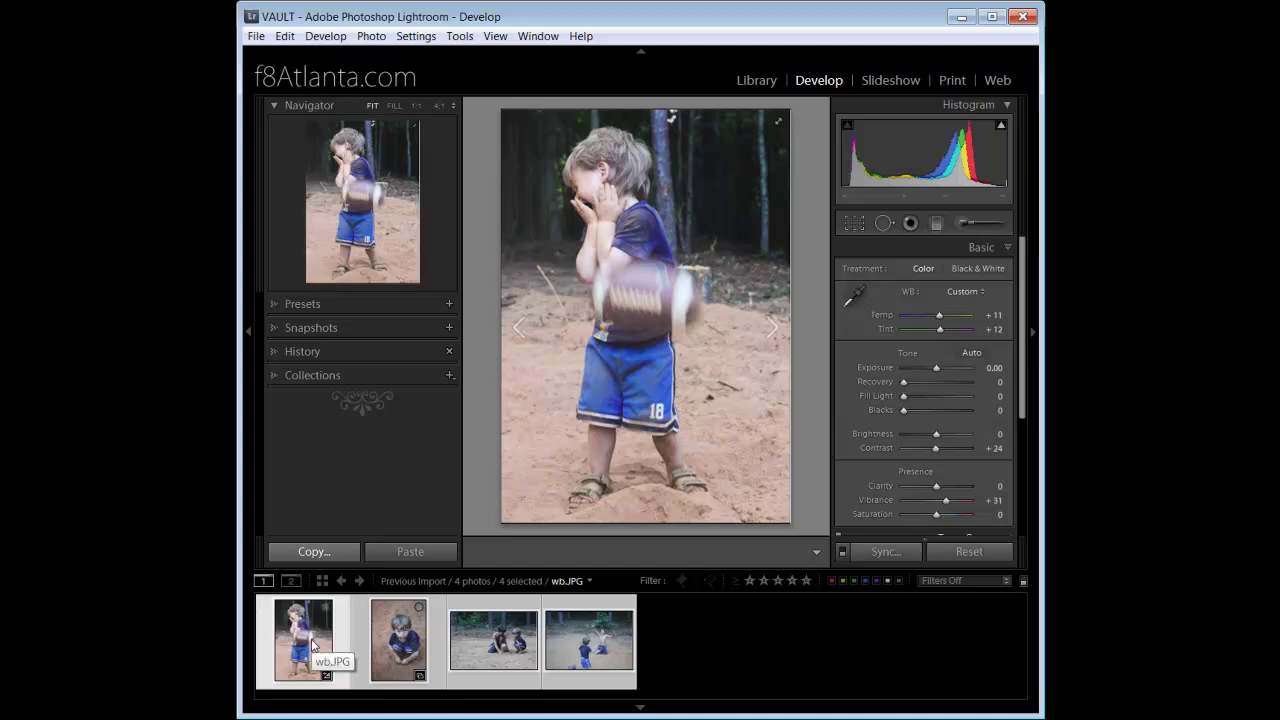
Open the synchronization settings for the selected photos and limit them to White Balance only.
click(885, 552)
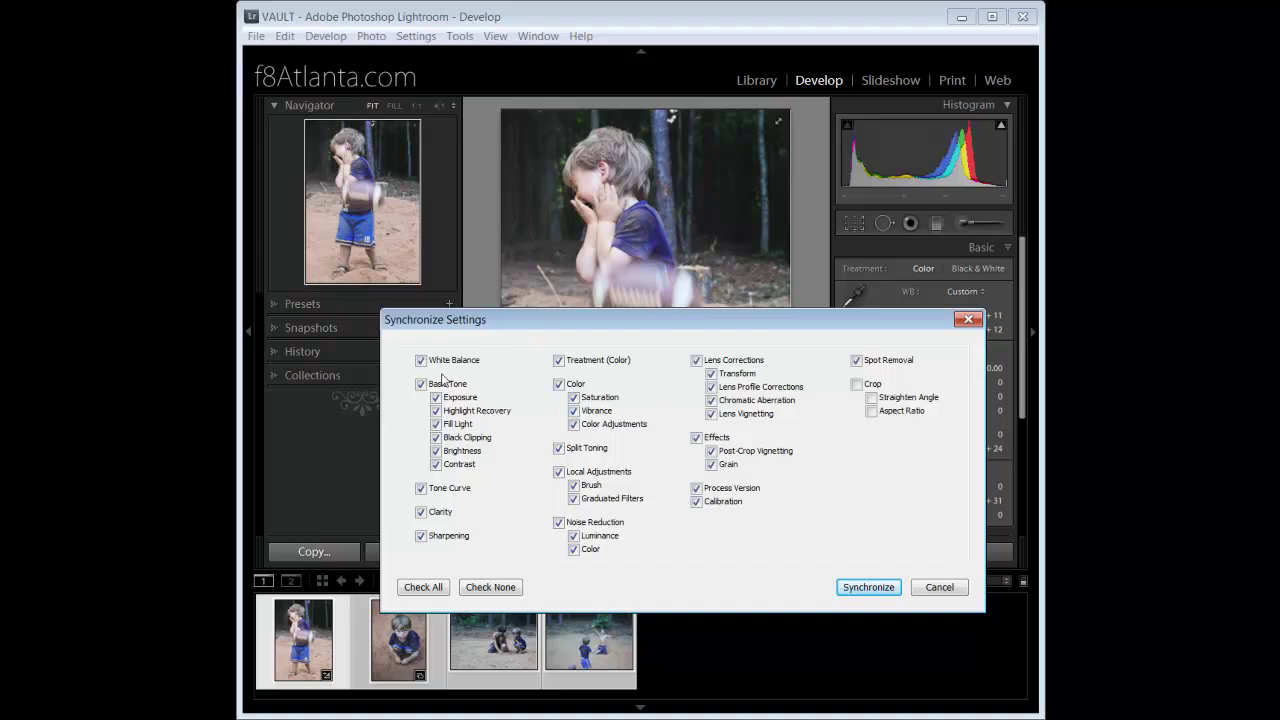
drag(814, 324, 683, 340)
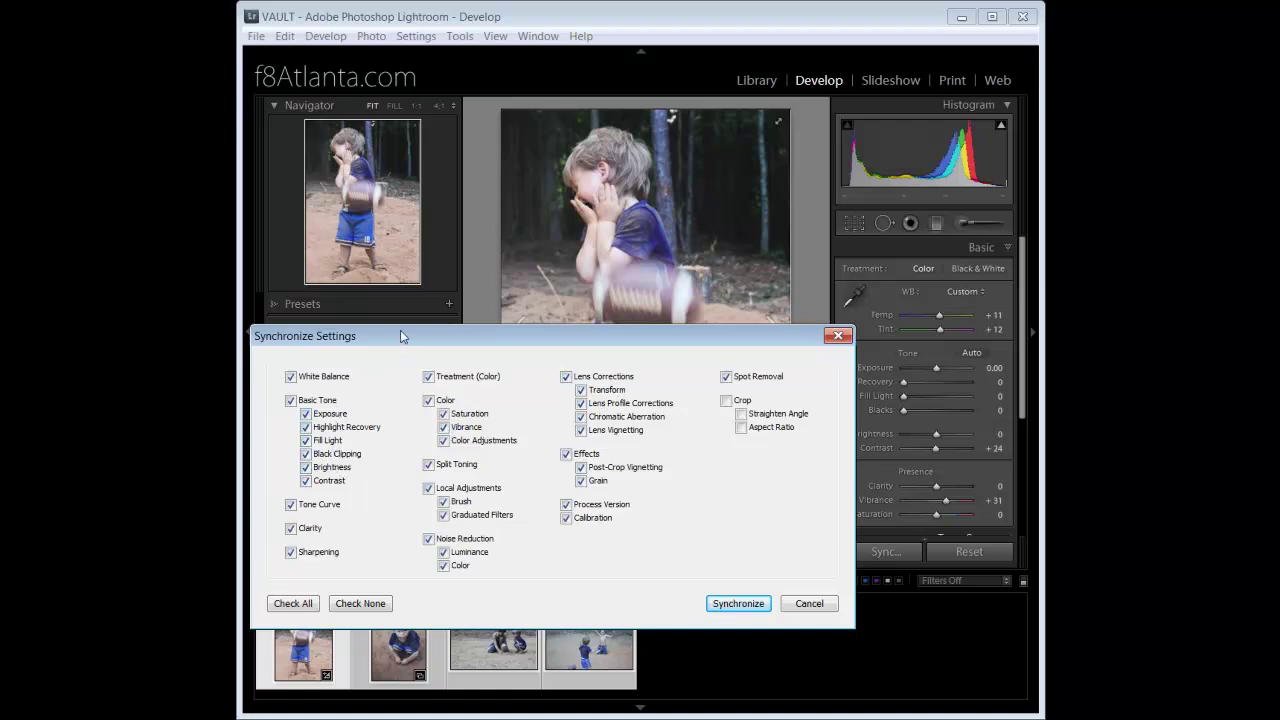
click(345, 603)
click(291, 377)
Include every setting except Crop and synchronize the four selected photos with wb.JPG.
click(306, 604)
click(726, 400)
drag(606, 340, 614, 294)
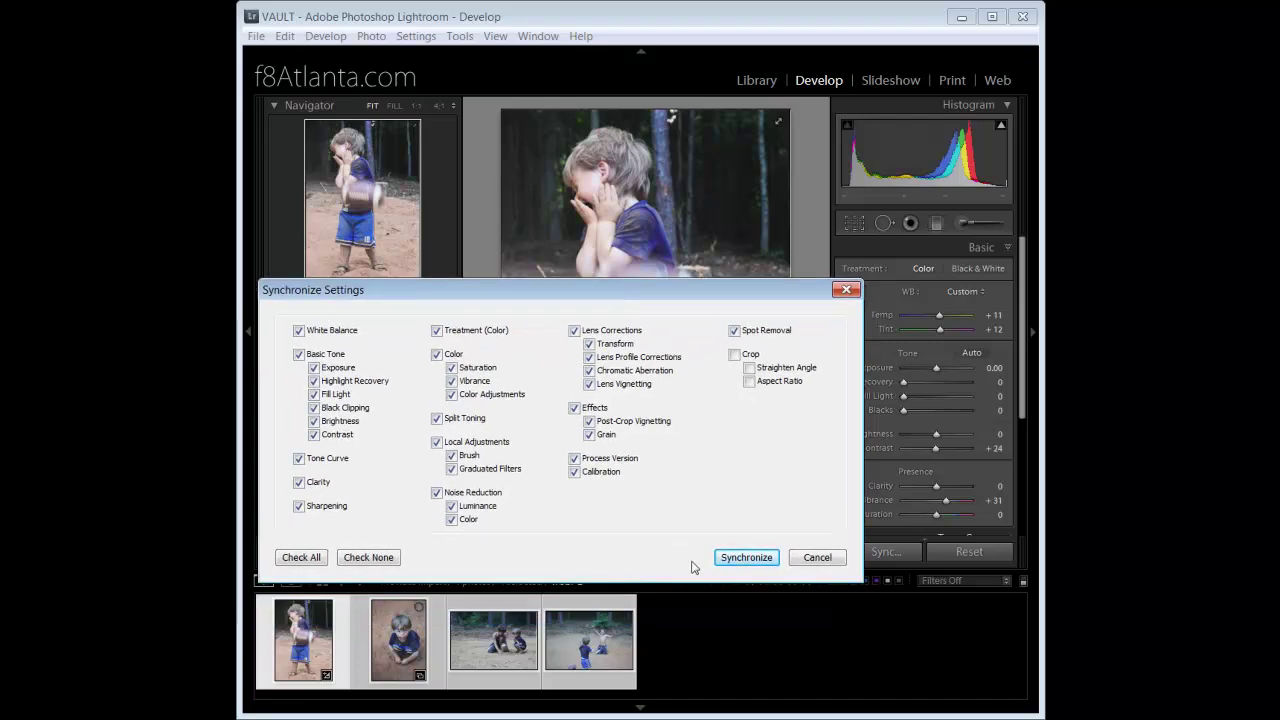
click(745, 557)
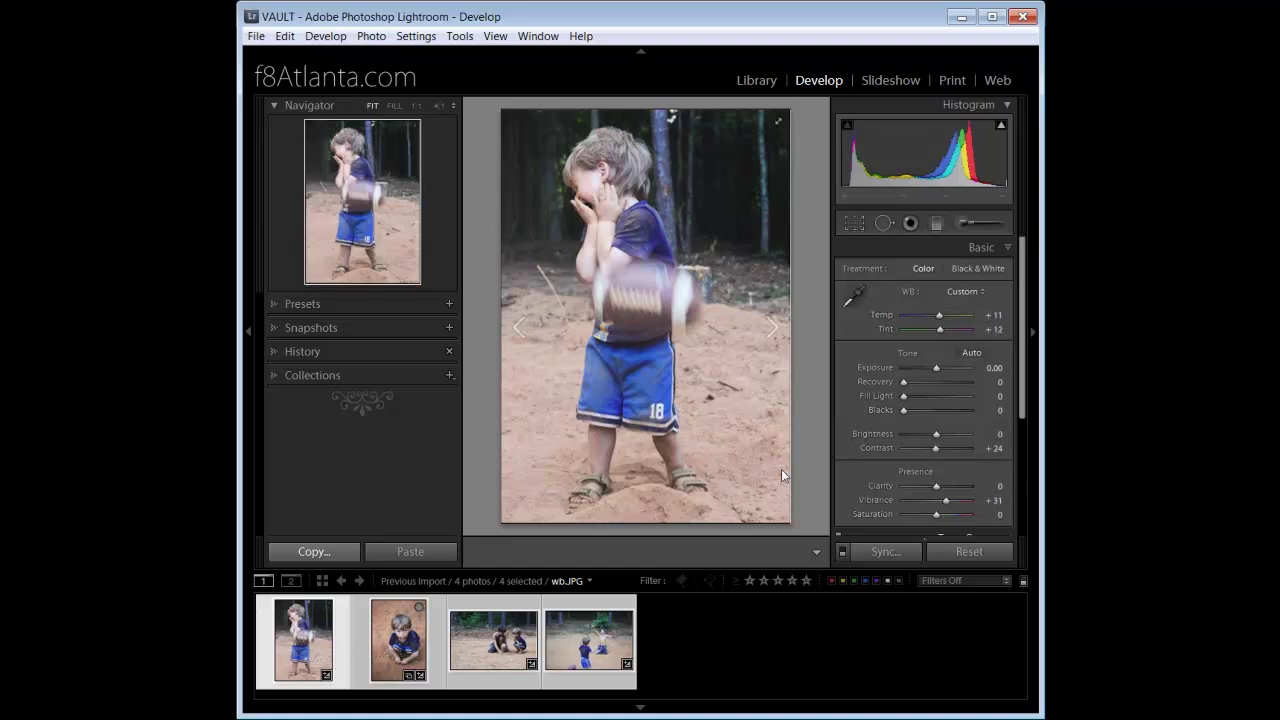
Examine the synchronized adjustments on 2.JPG, 3.JPG and 4.JPG one after another.
click(398, 640)
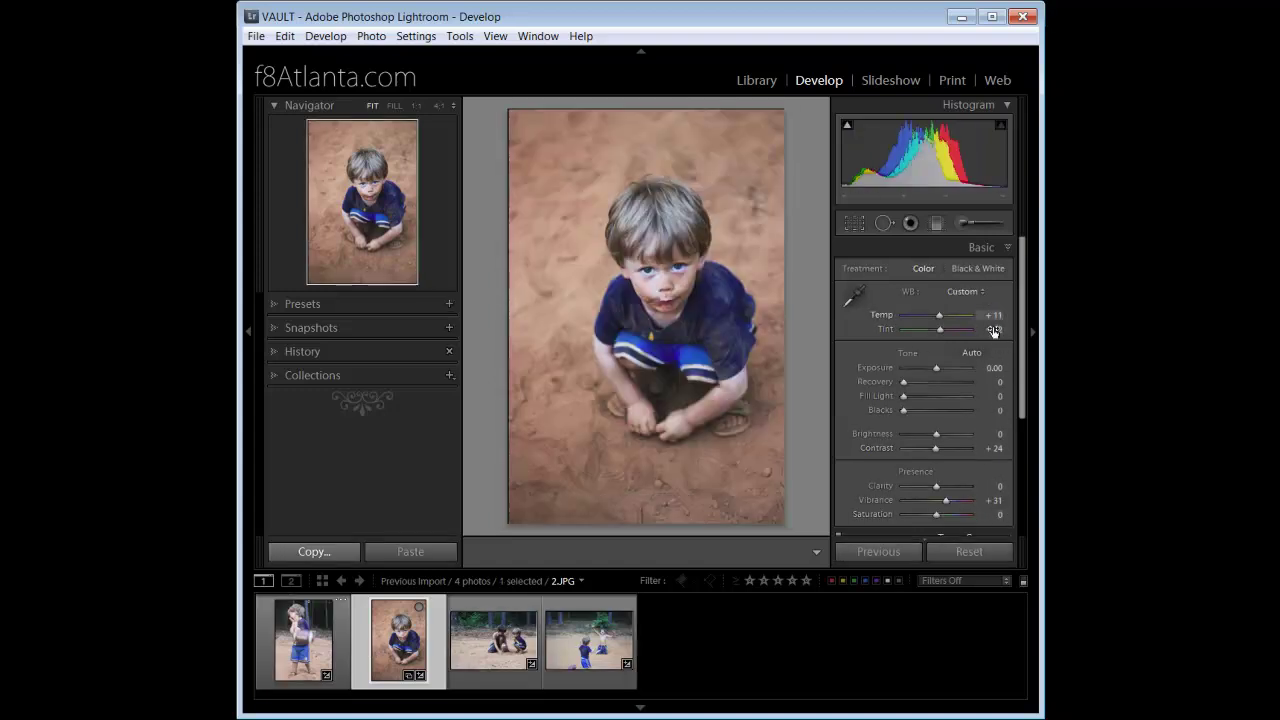
click(493, 640)
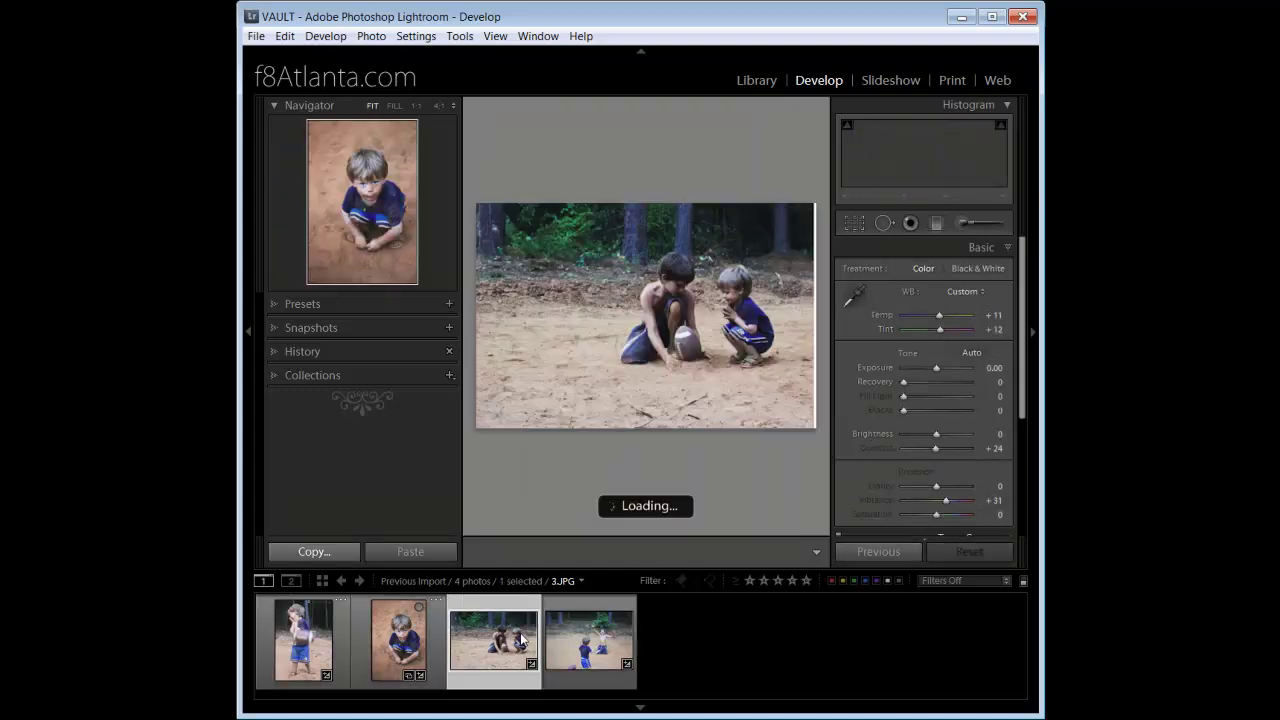
click(628, 650)
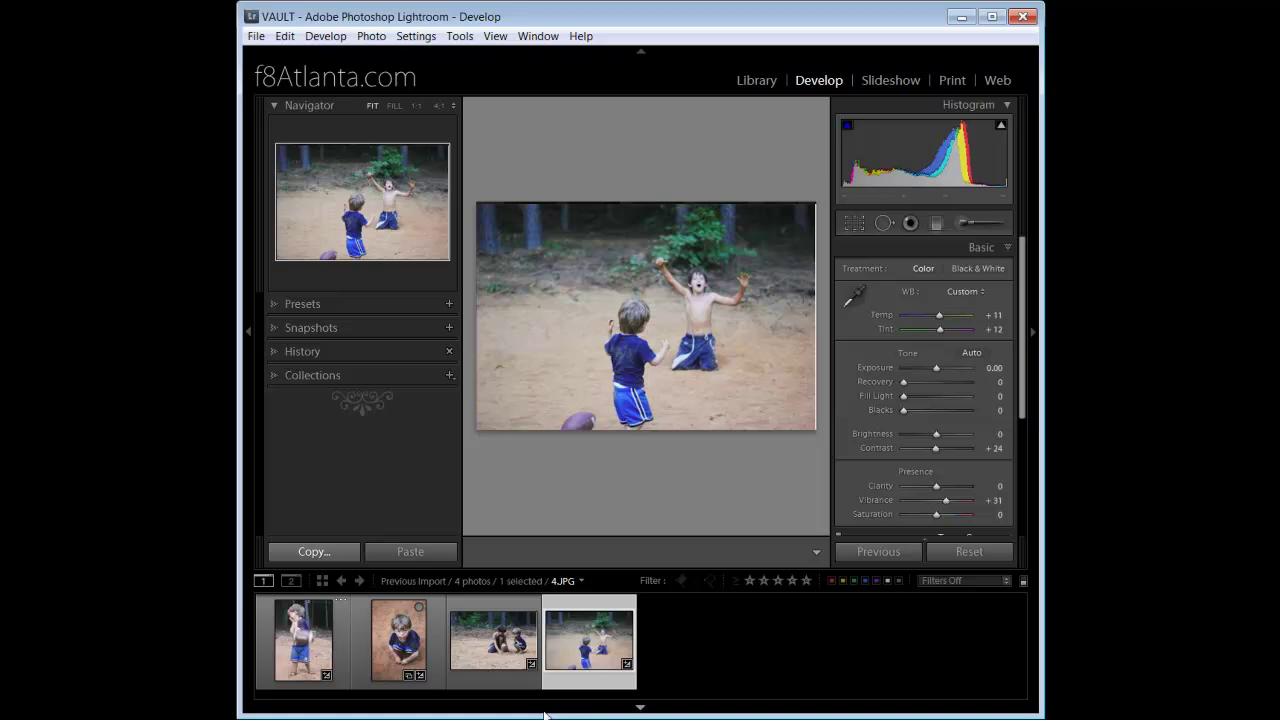
Reset the develop adjustments of all four photos, working back from 4.JPG to wb.JPG.
click(968, 551)
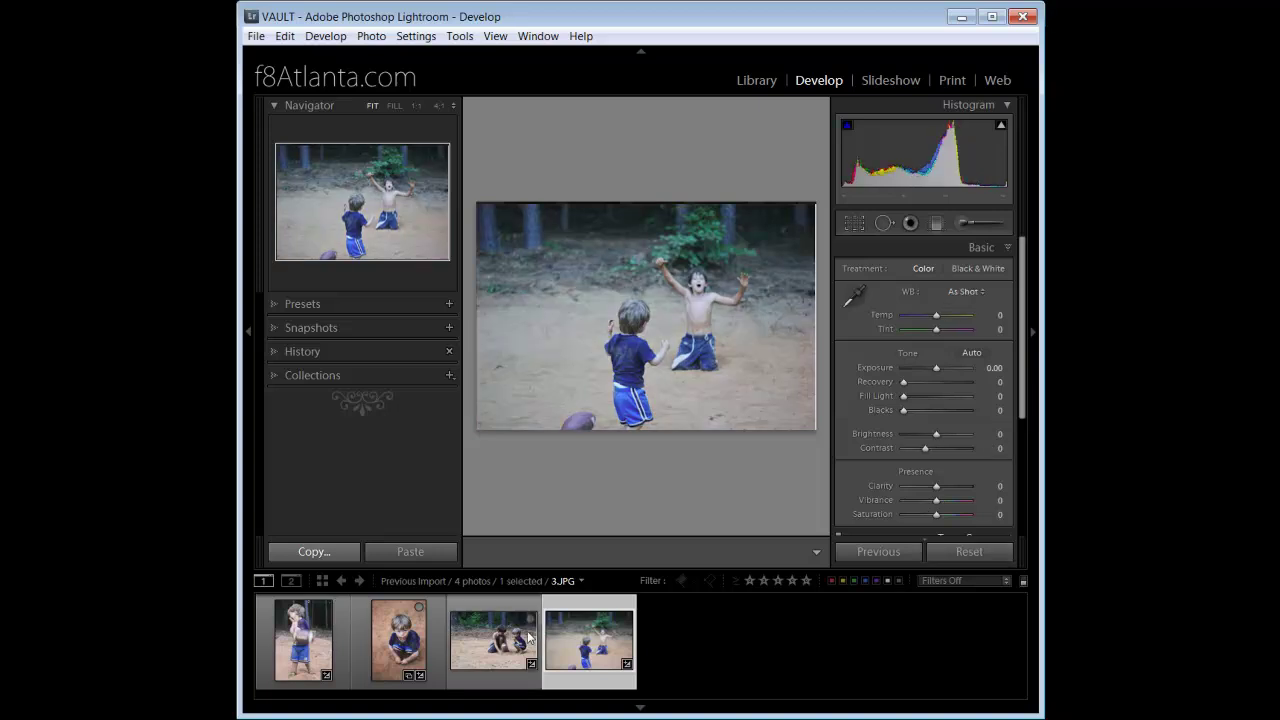
key(Left)
click(966, 553)
key(Left)
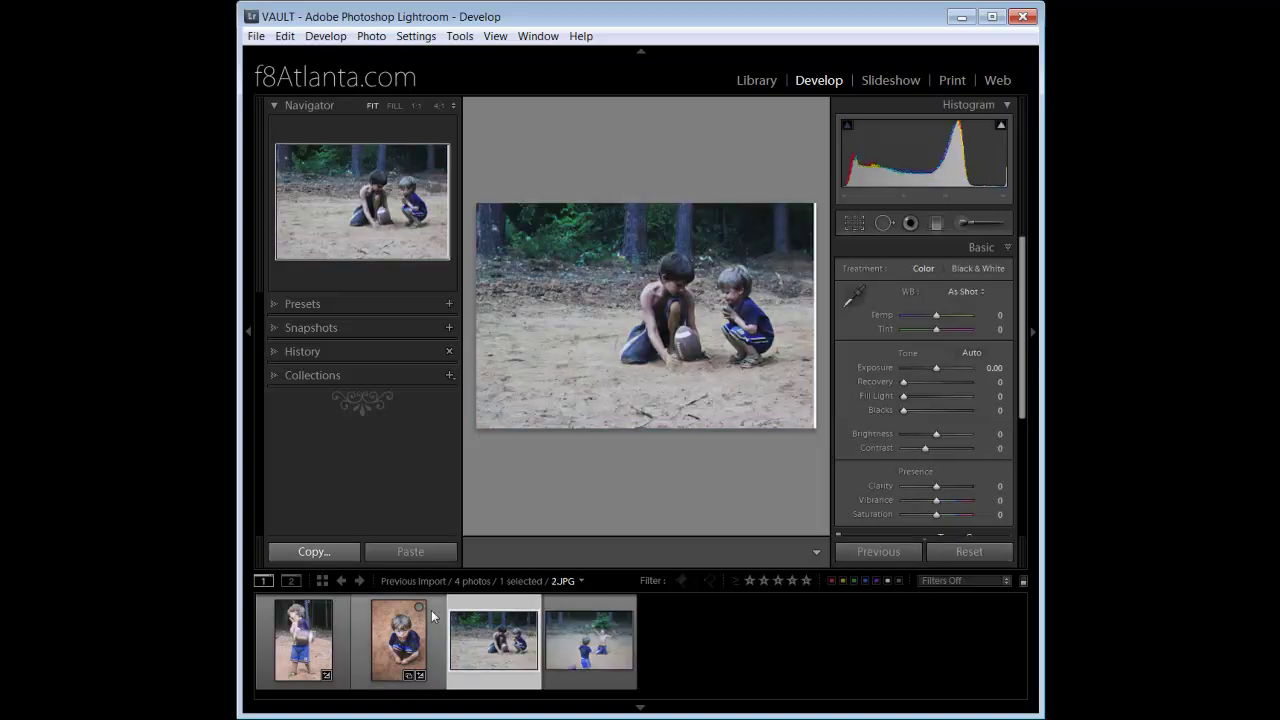
click(962, 553)
key(Left)
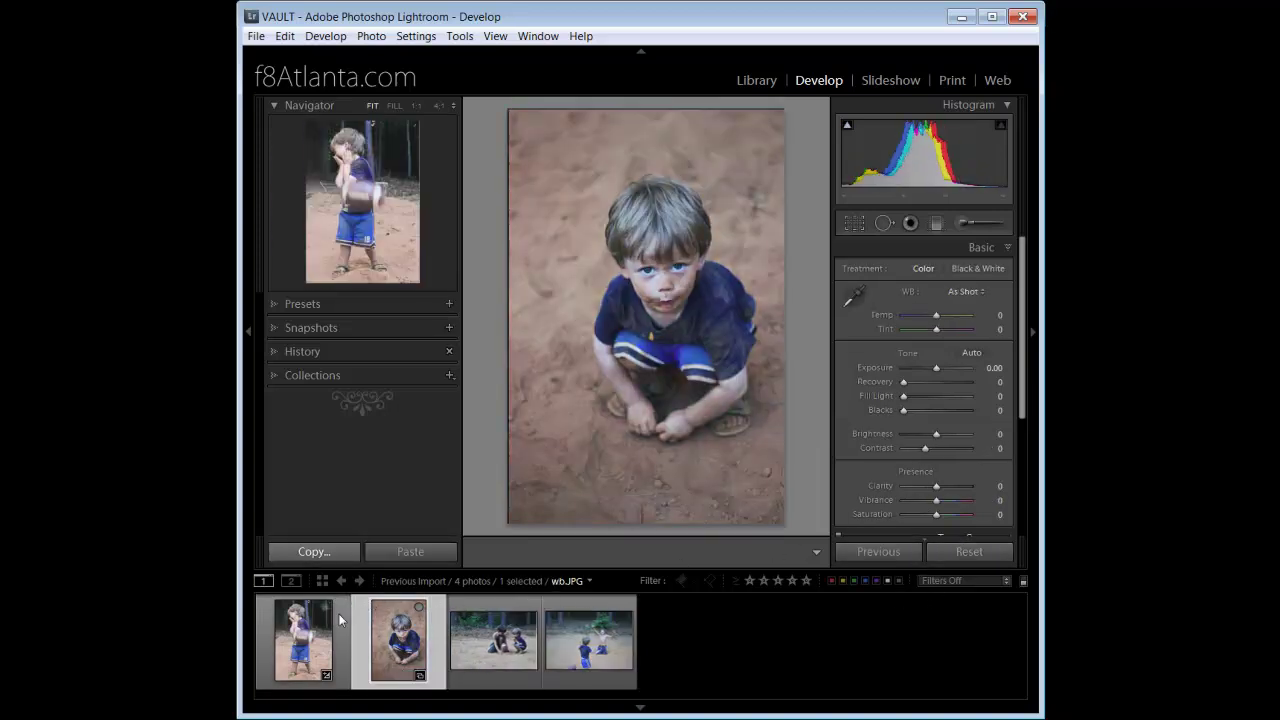
click(968, 553)
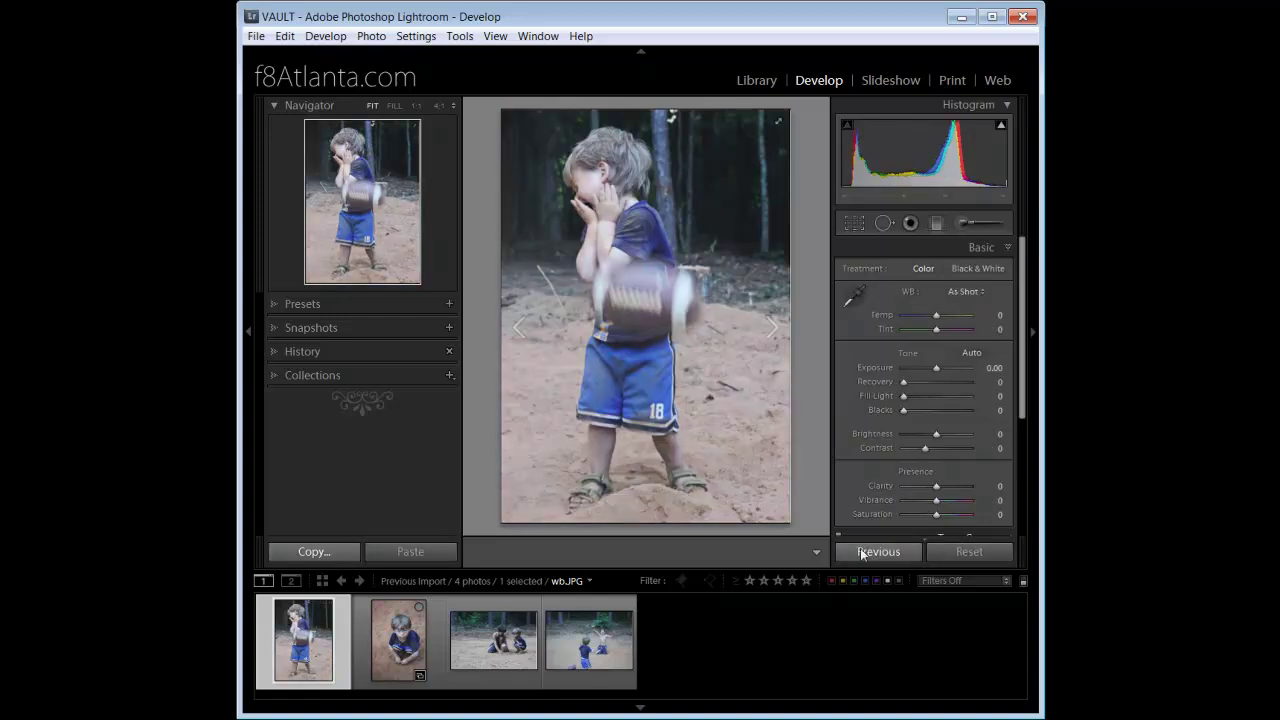
Select all four photos and switch their synchronization to Auto Sync mode.
key(ctrl+a)
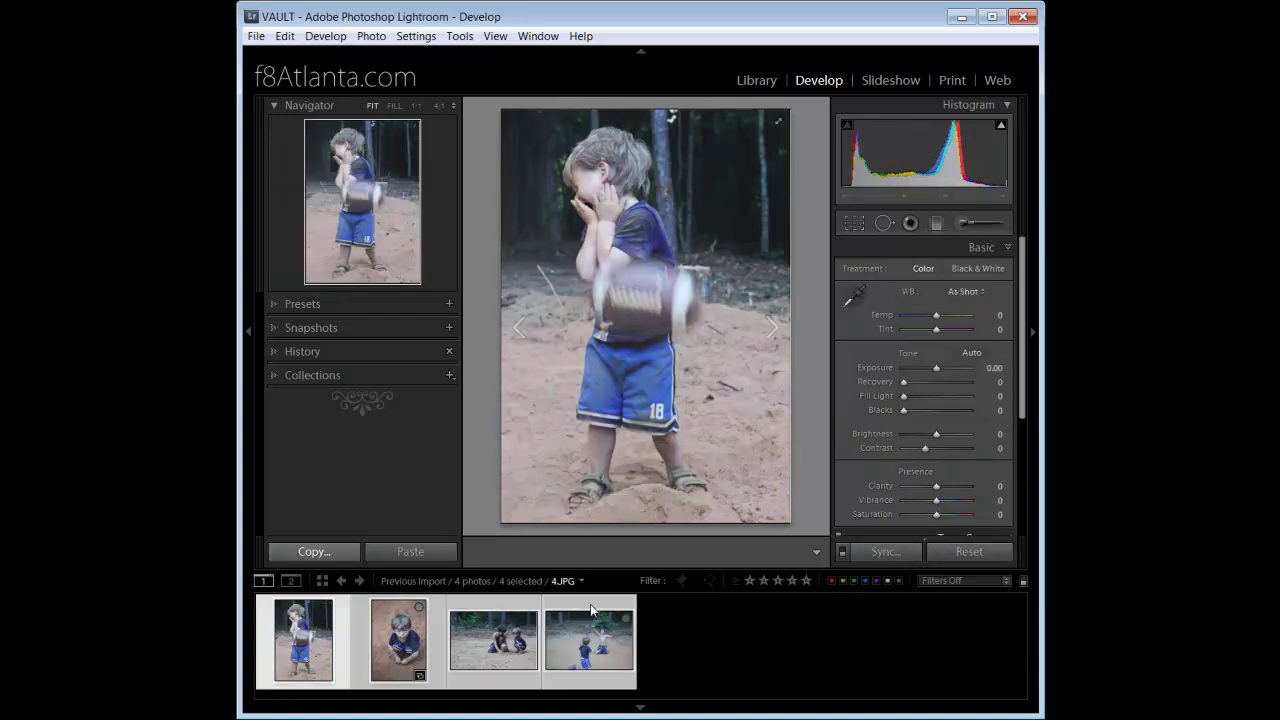
click(843, 553)
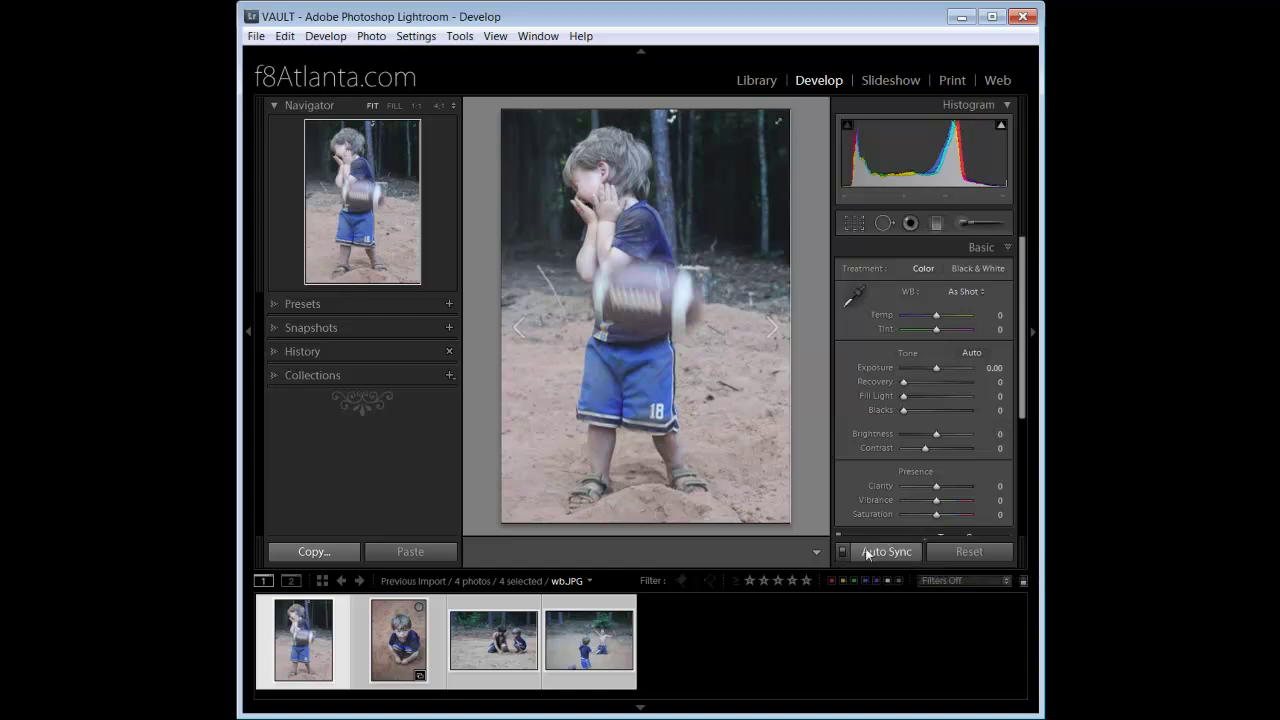
click(870, 553)
click(870, 553)
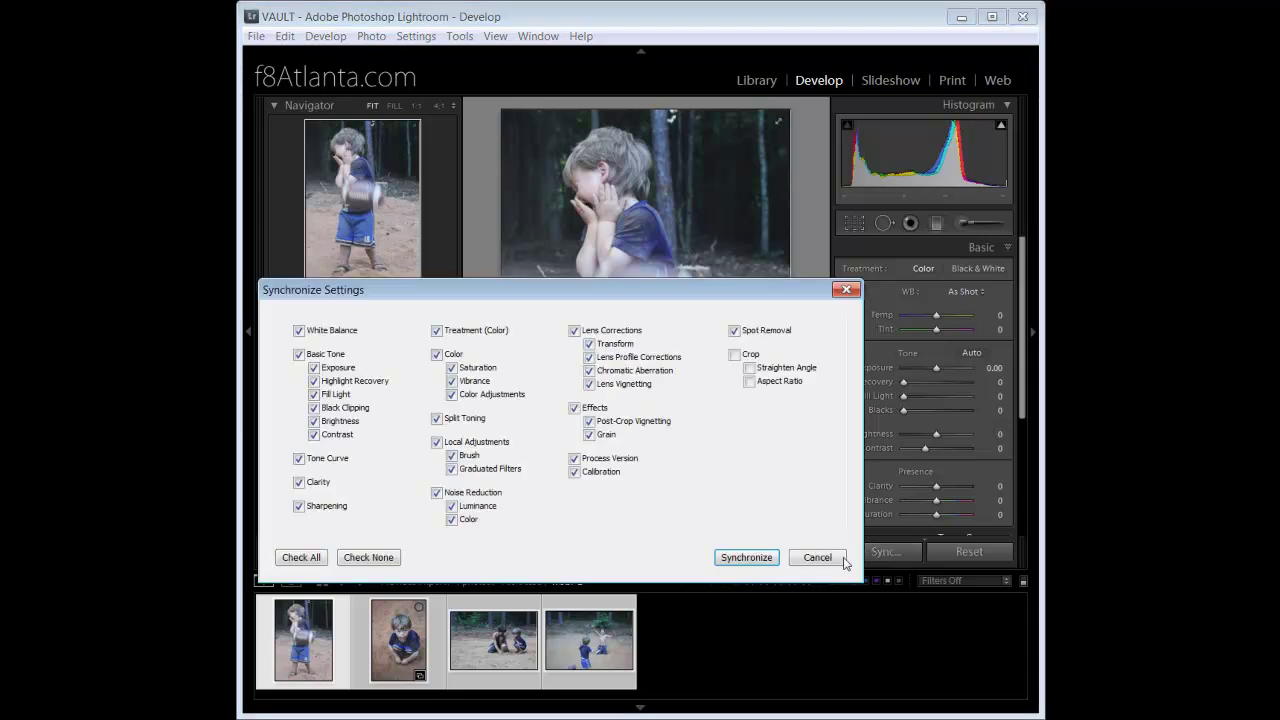
click(810, 556)
click(844, 553)
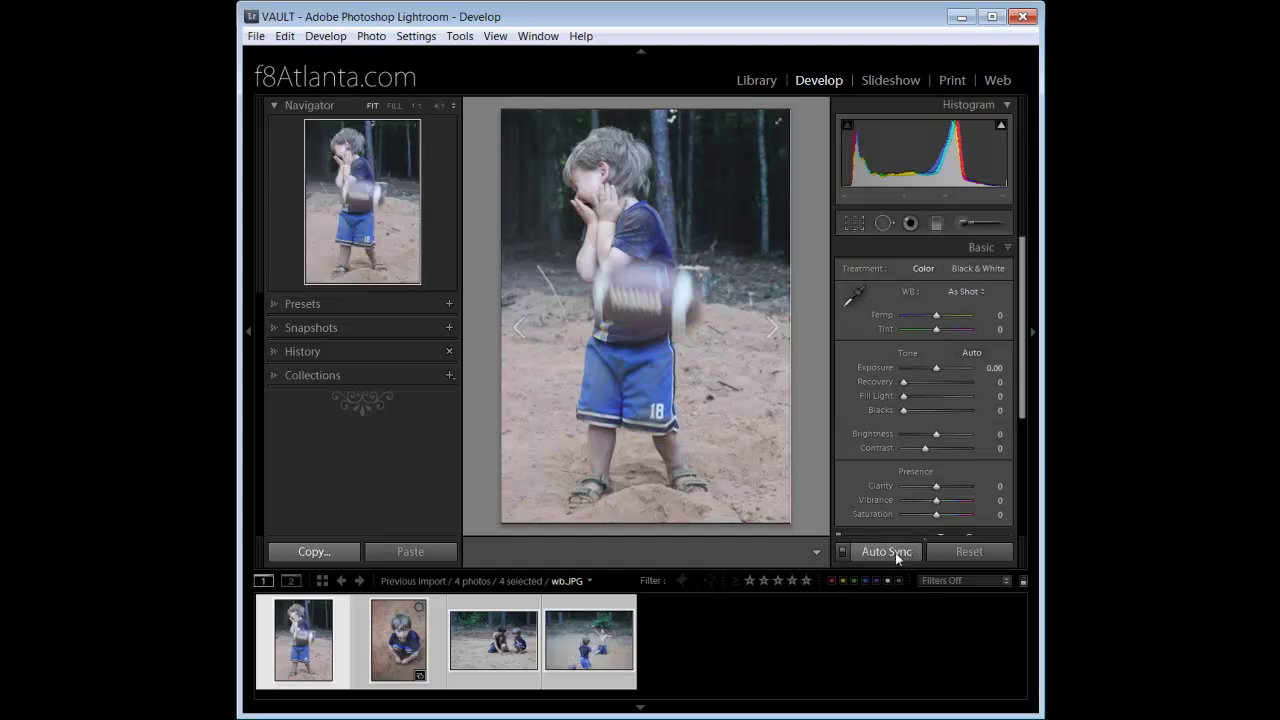
Neutralize the white balance from the football's white stripe, and set Vibrance to +26 and Contrast to +17 across the four photos.
click(853, 297)
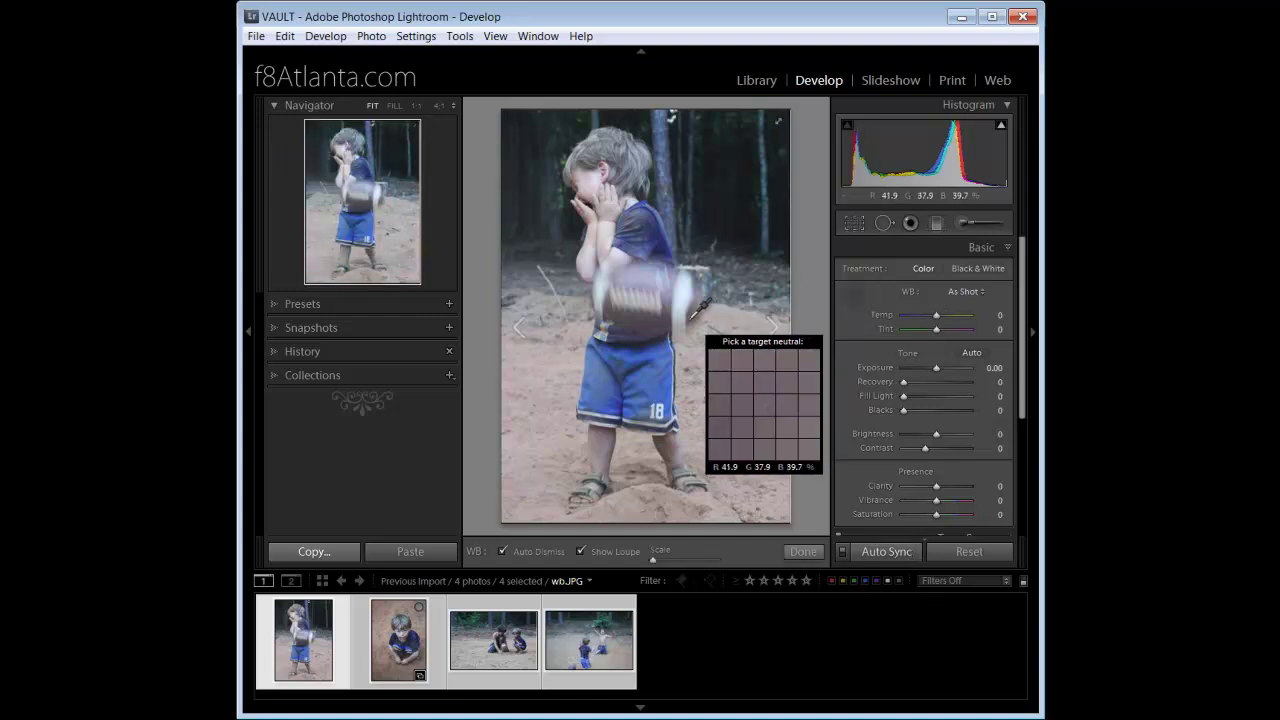
click(684, 300)
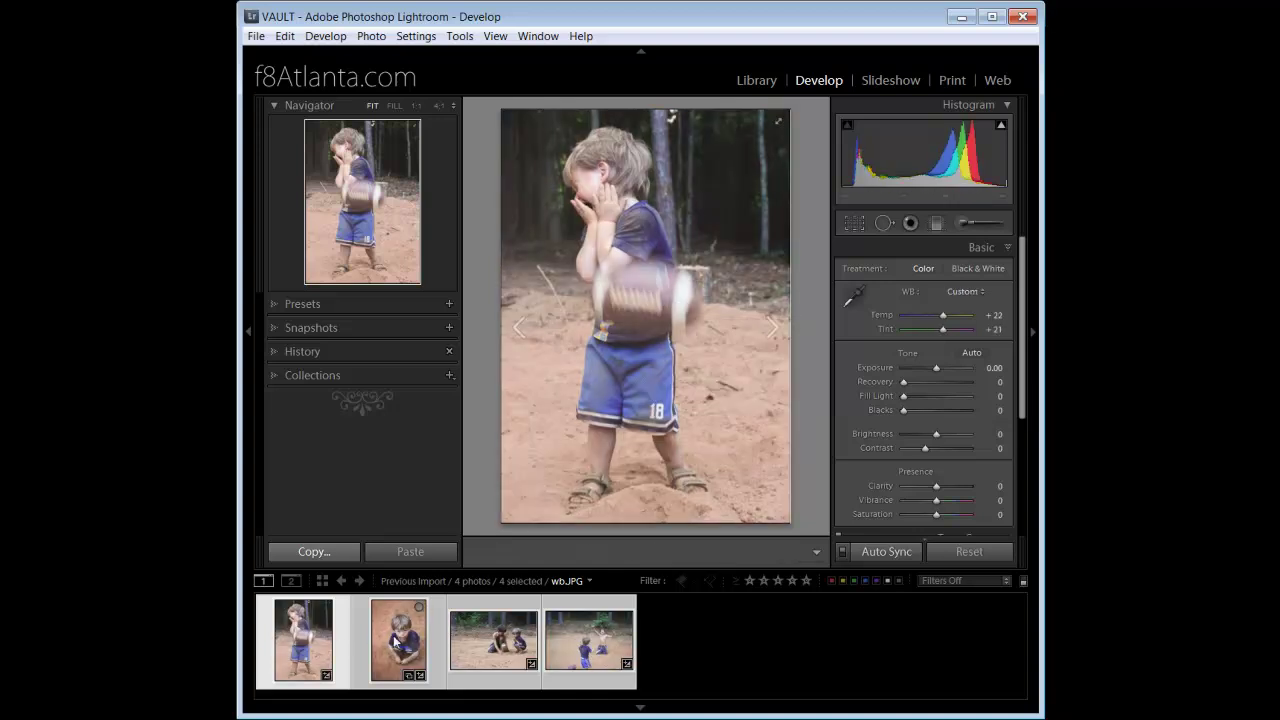
drag(936, 500, 945, 500)
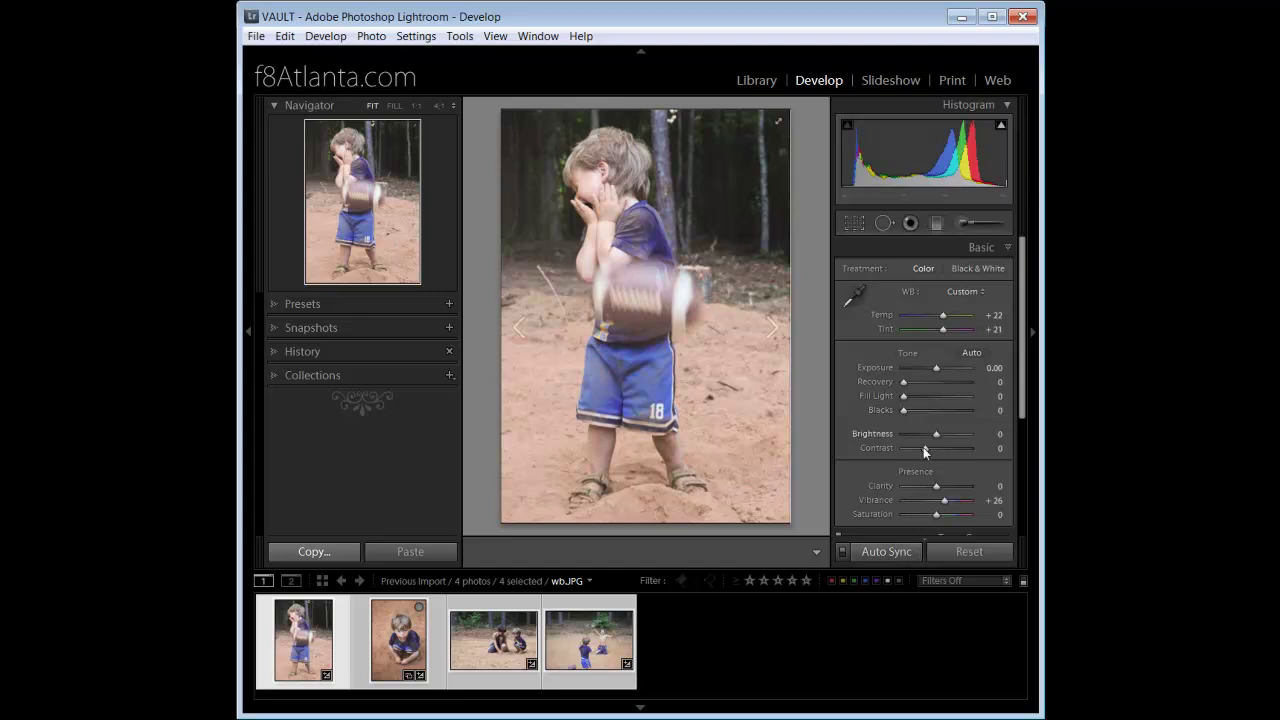
drag(924, 448, 931, 448)
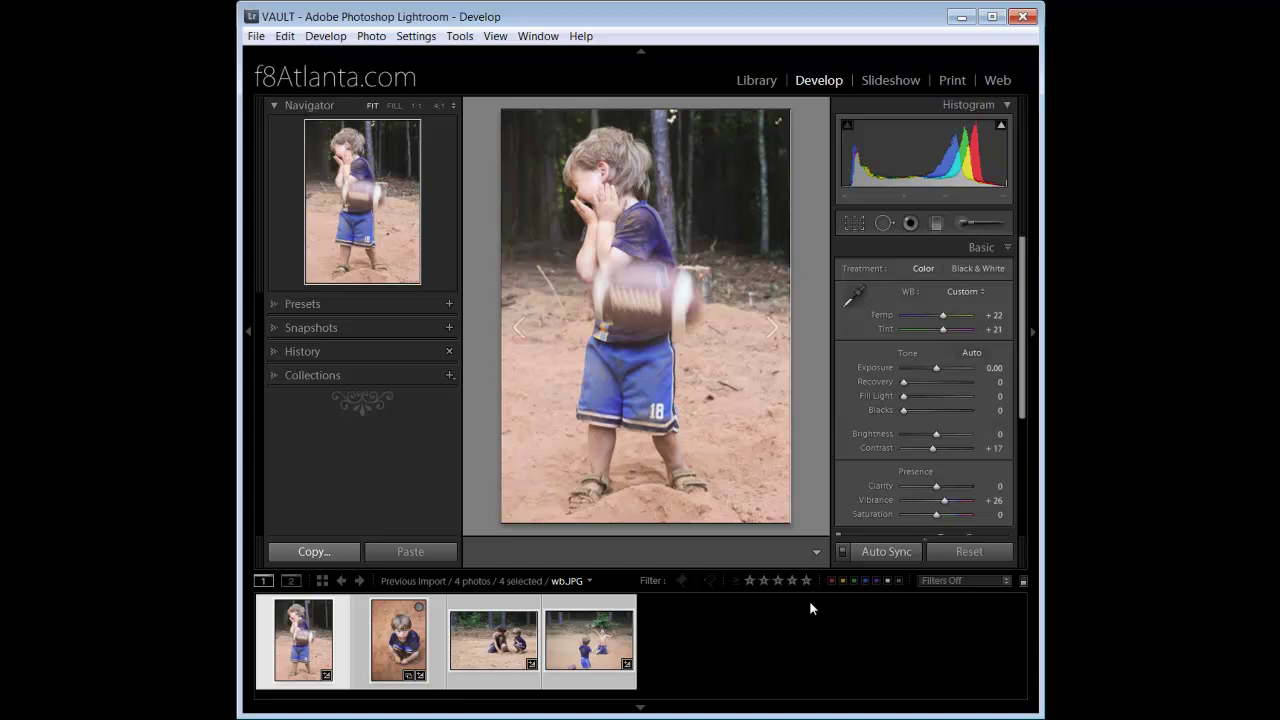
Set Fill Light to 43 and Blacks to 7 on 3.JPG alone.
click(500, 612)
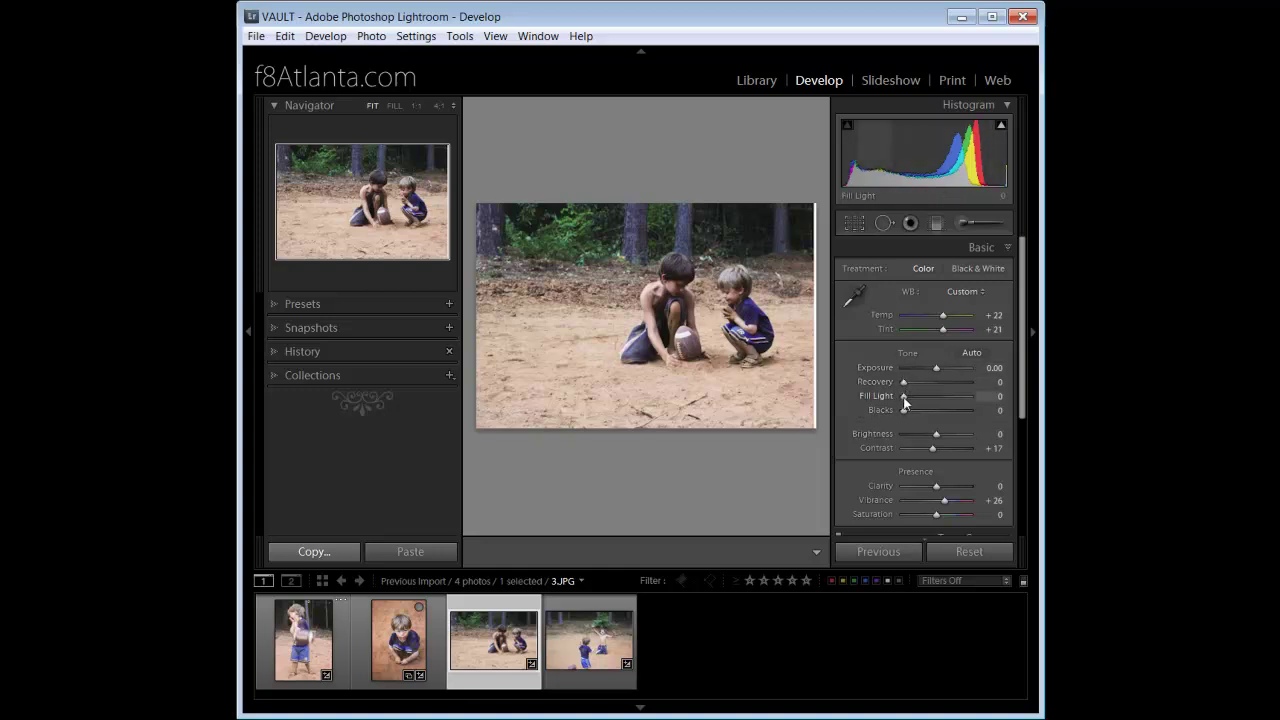
drag(905, 396, 933, 395)
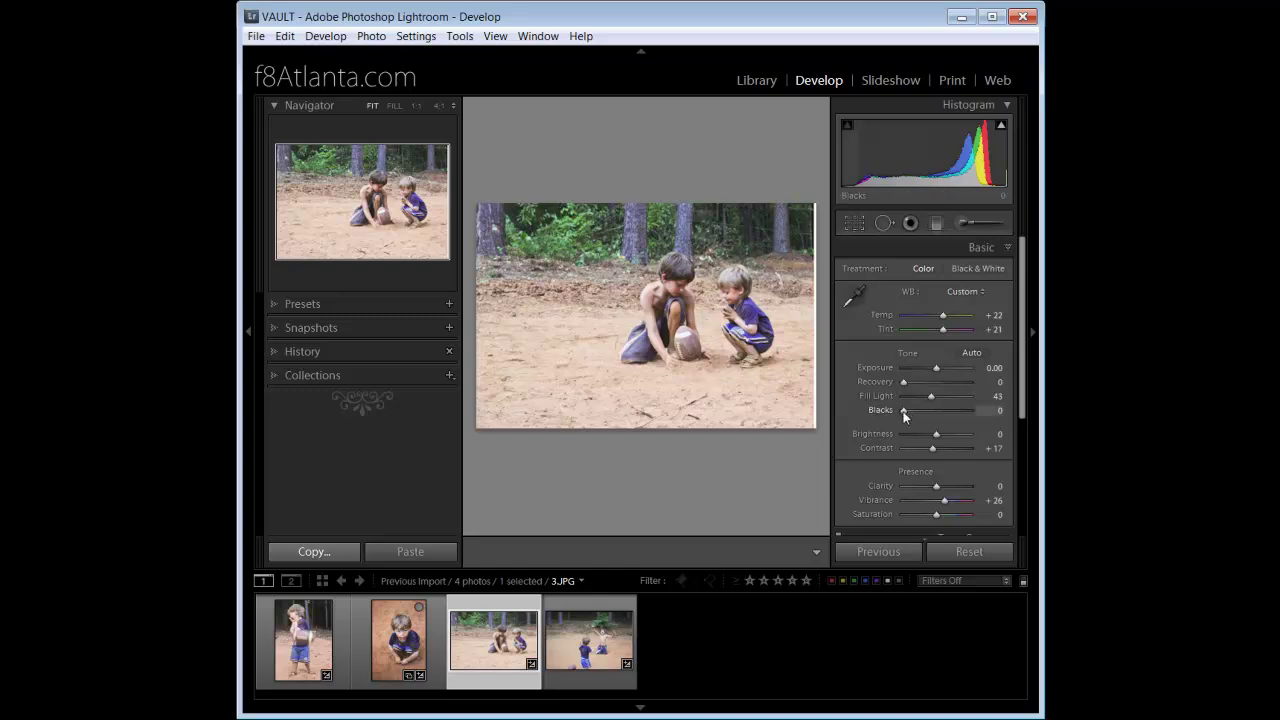
drag(902, 414, 905, 411)
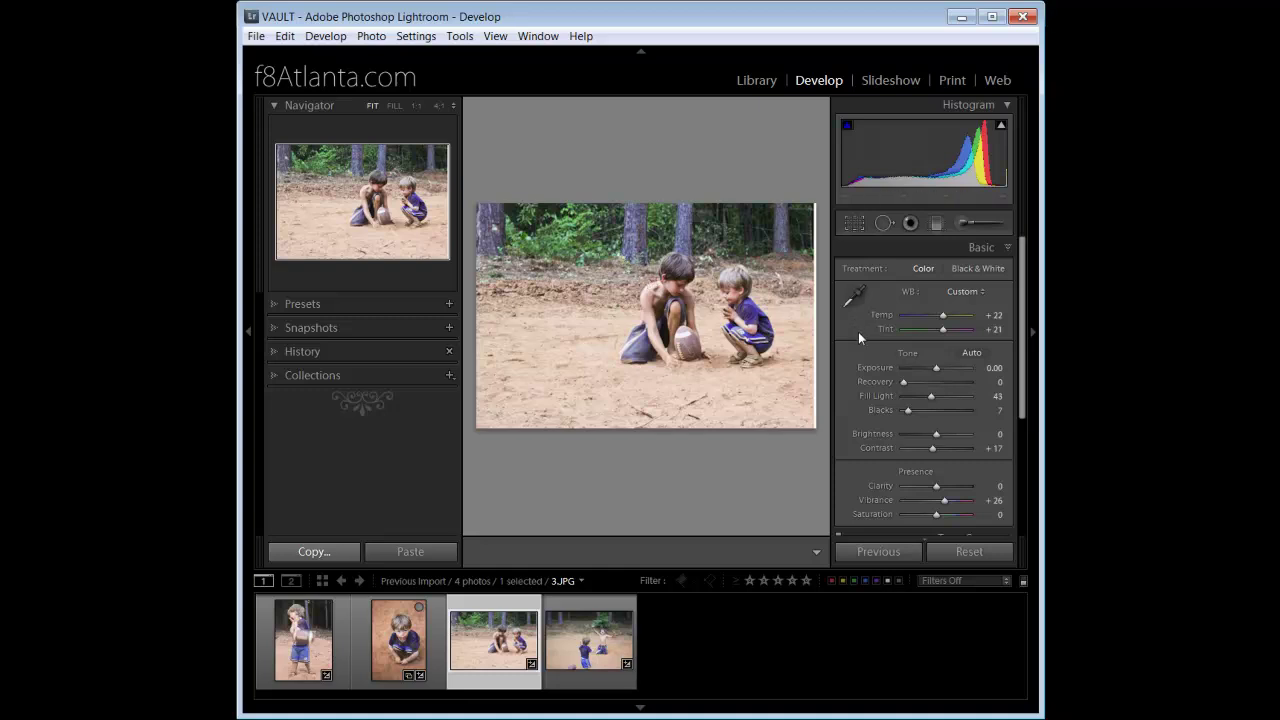
Compare 3.JPG before and after its adjustments, and review 2.JPG and wb.JPG.
key(backslash)
key(backslash)
click(374, 650)
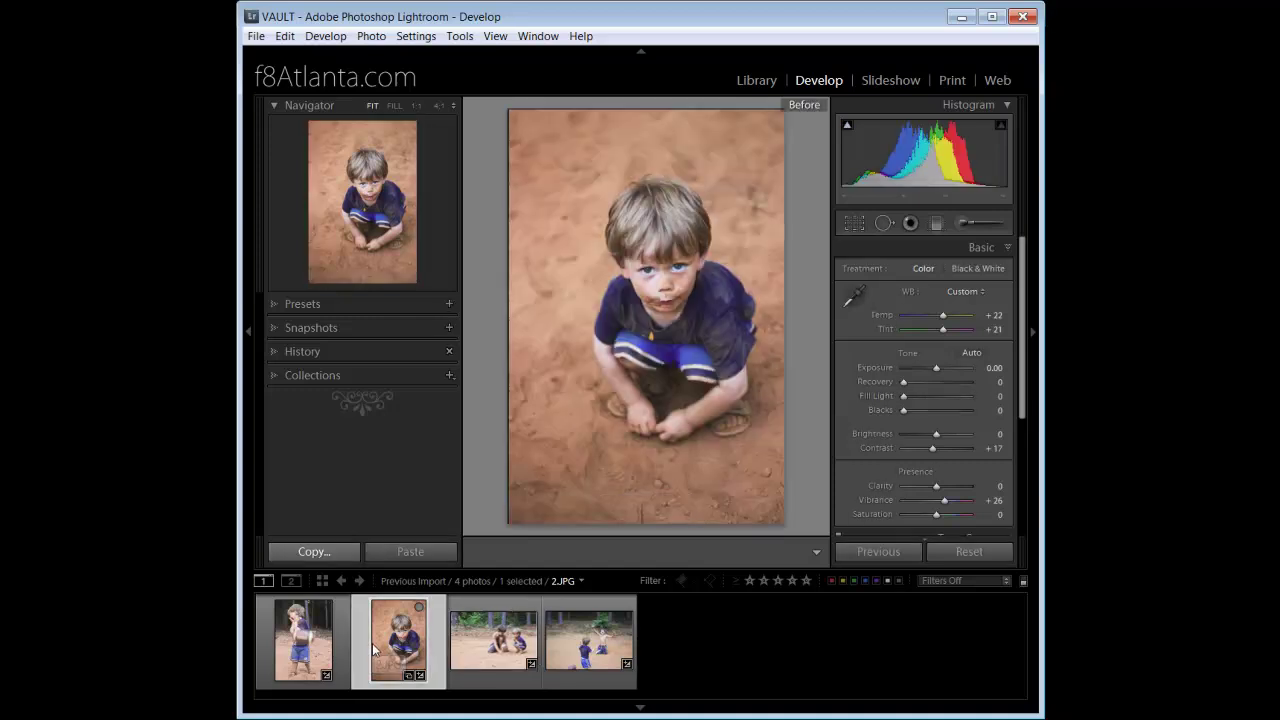
click(337, 643)
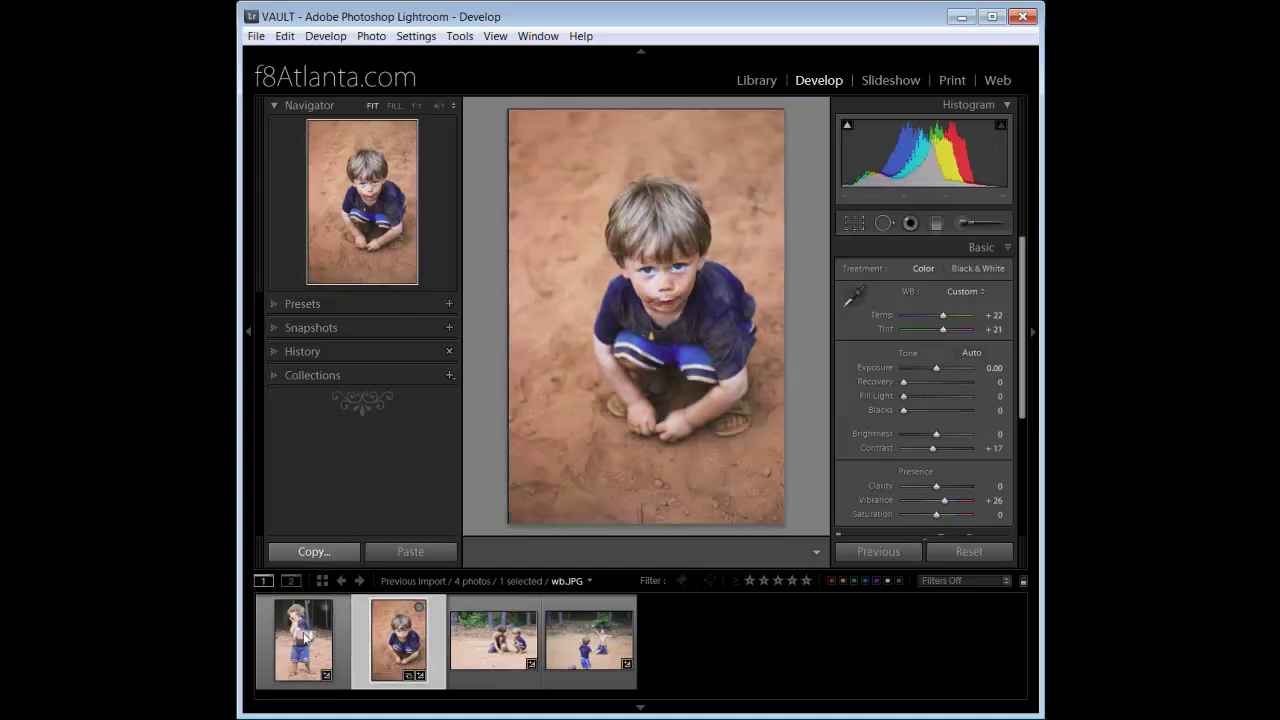